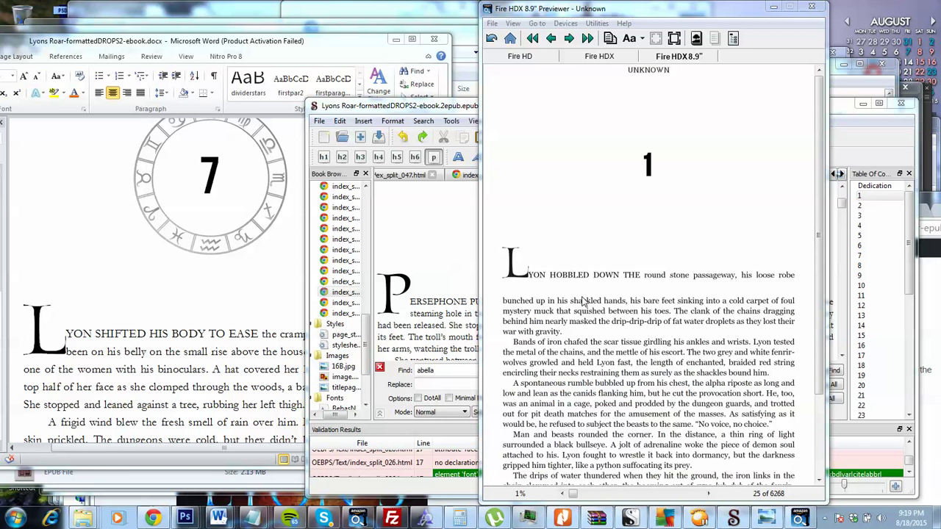
Switch to Sigil and examine the Epilogue's opening paragraph in both its rendered form and its HTML code.
click(444, 309)
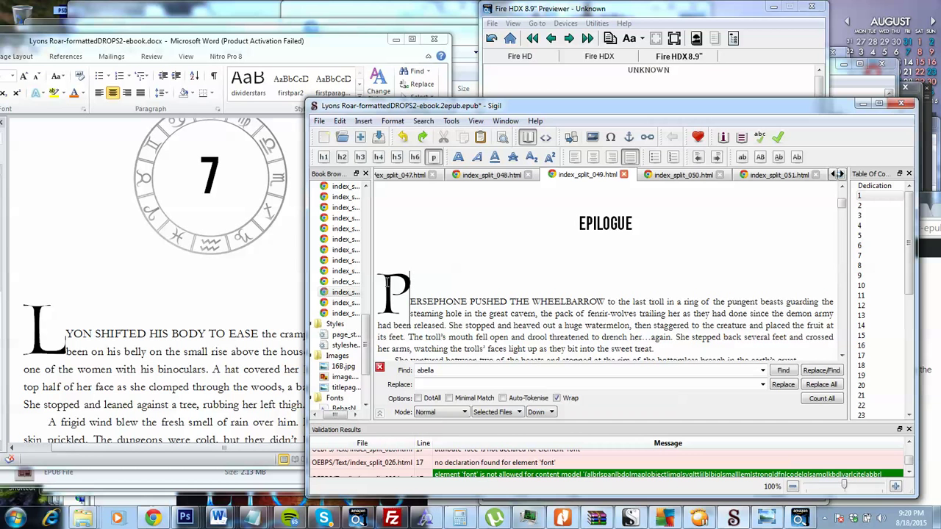
click(545, 140)
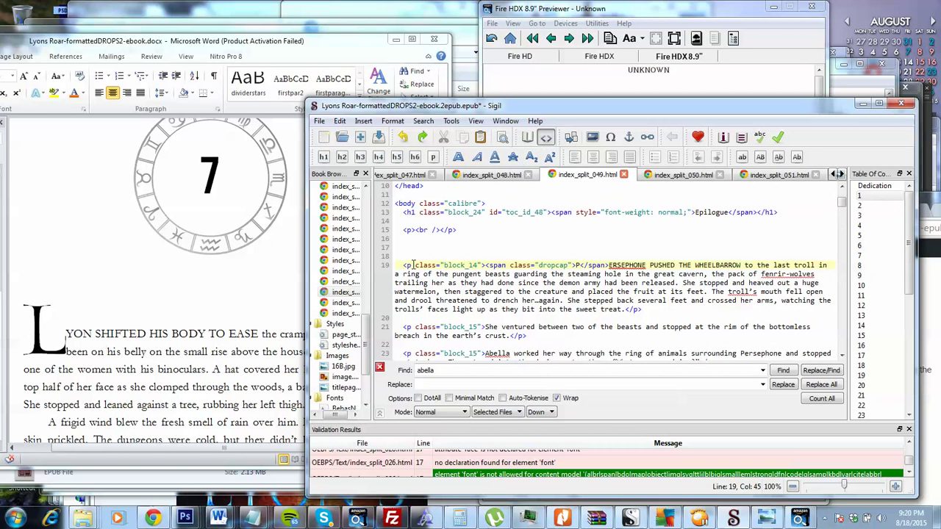
drag(402, 266, 761, 308)
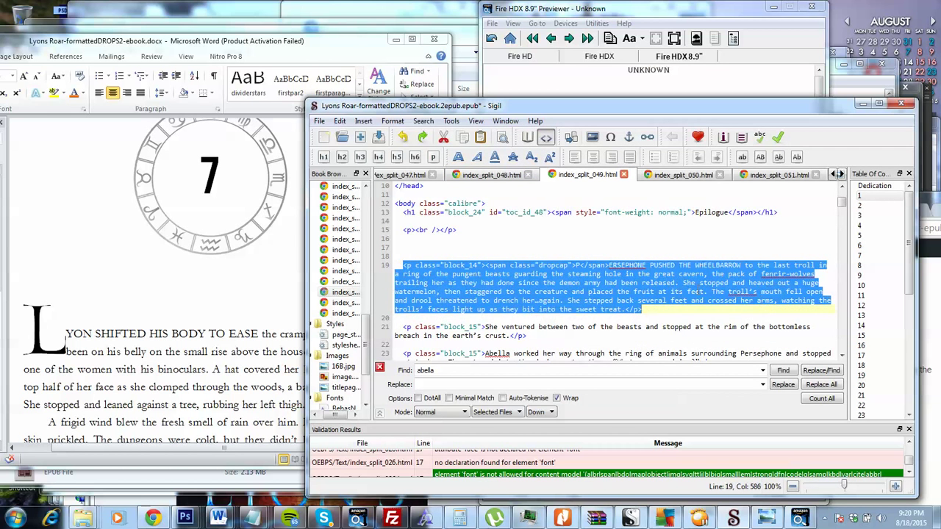
click(527, 137)
scroll(464, 255, down, 2)
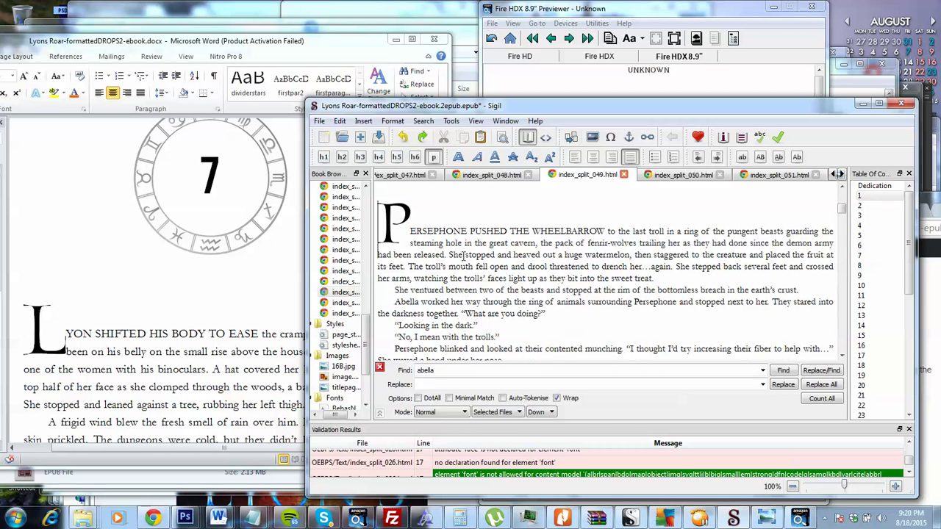
click(545, 138)
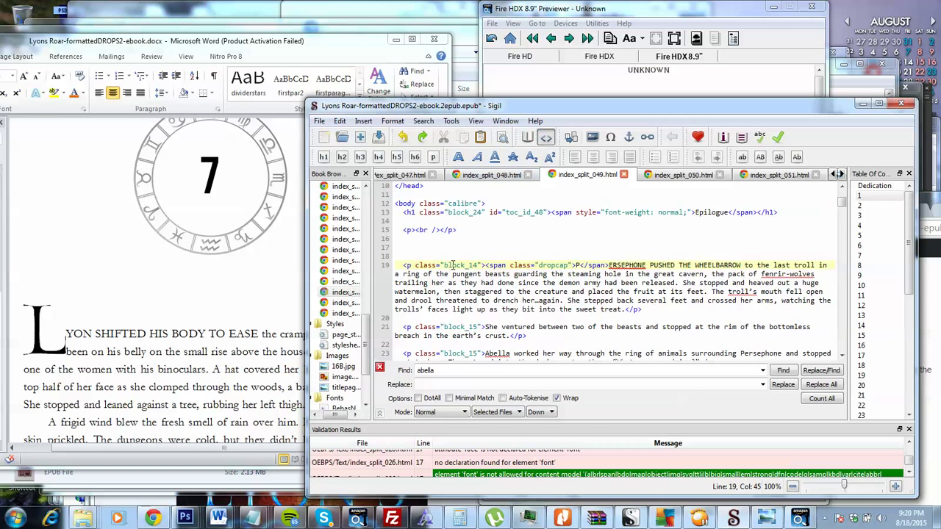
Open stylesheet.css and find the .block_14 rule used by the Epilogue's opening paragraph.
double_click(344, 345)
scroll(479, 304, down, 5)
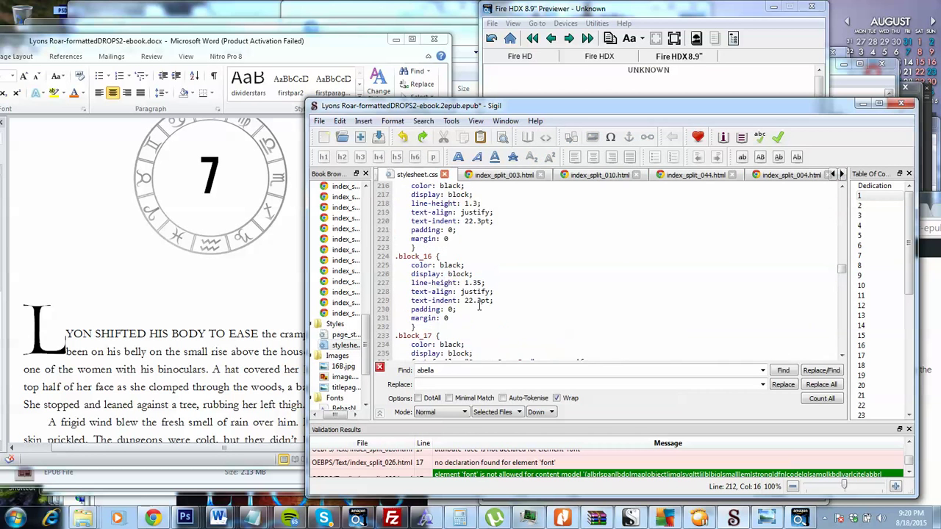
scroll(476, 287, up, 8)
scroll(458, 247, down, 1)
scroll(445, 274, up, 5)
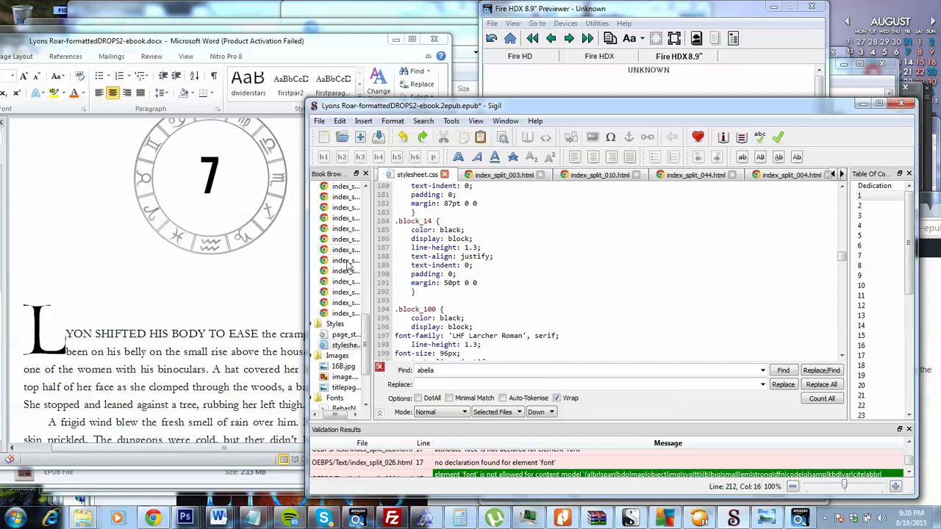
Return to index_split_049.html and examine the opening drop cap as rendered and its span class="dropcap" code.
double_click(345, 292)
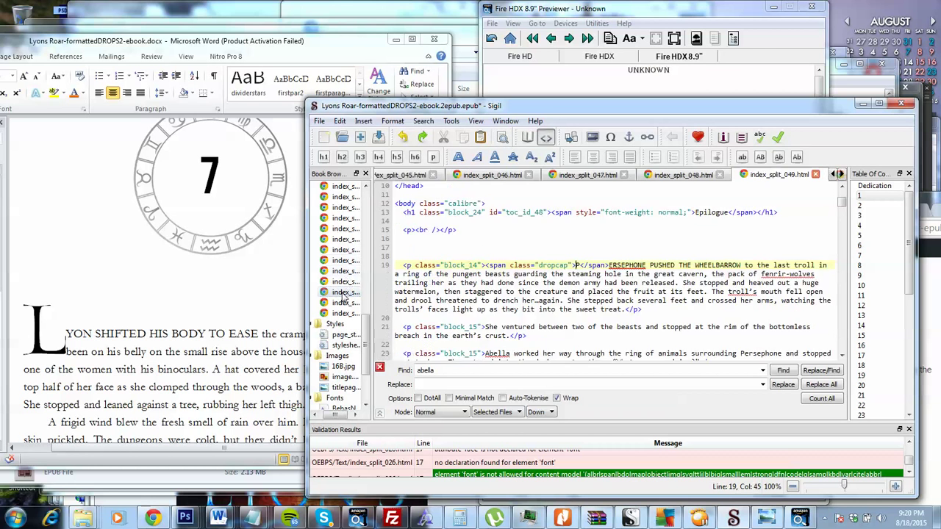
click(528, 138)
scroll(479, 265, down, 4)
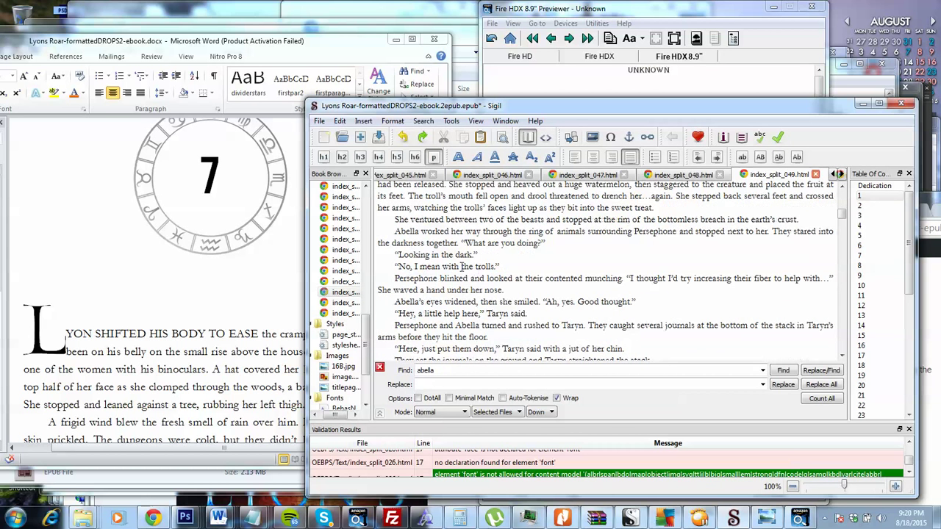
scroll(423, 284, up, 2)
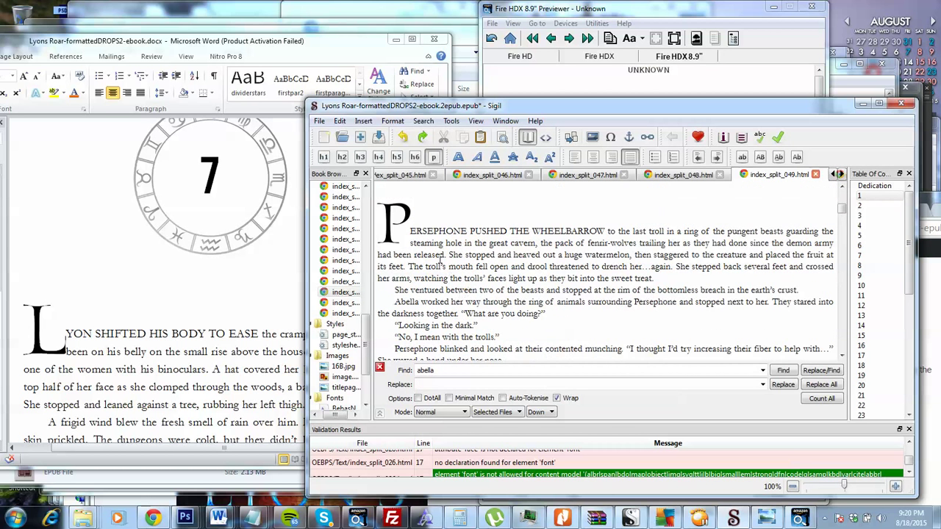
scroll(440, 259, up, 1)
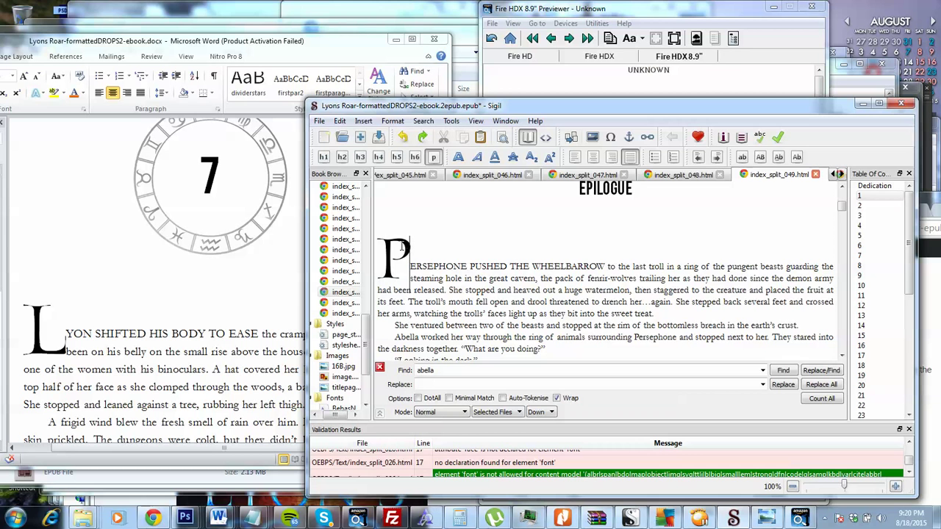
click(546, 137)
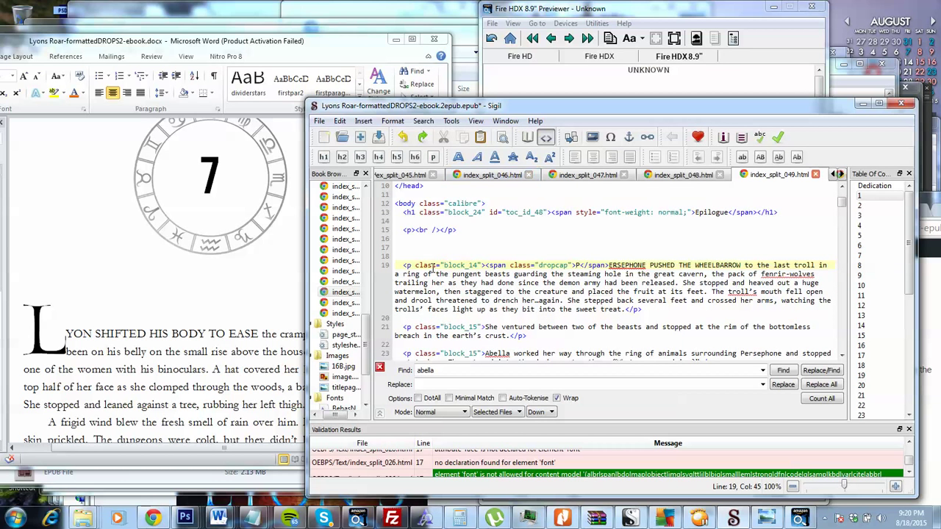
drag(486, 265, 574, 264)
click(576, 265)
Locate the span.dropcap rule in stylesheet.css and examine its font size, line height and margins.
double_click(343, 345)
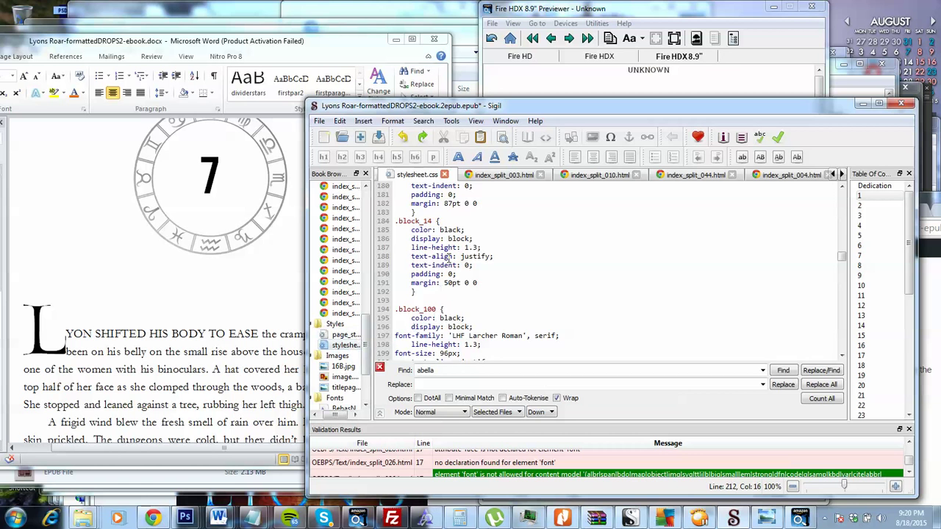
scroll(446, 258, down, 7)
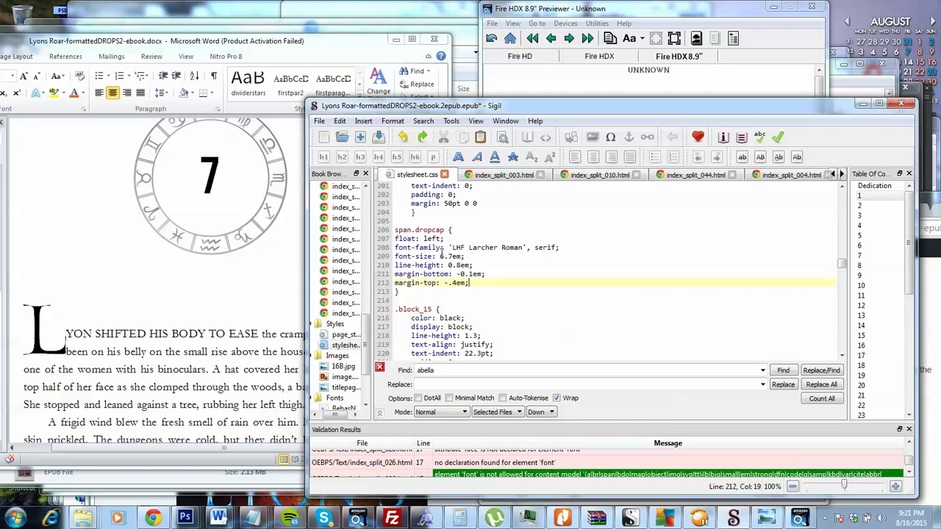
drag(440, 256, 470, 256)
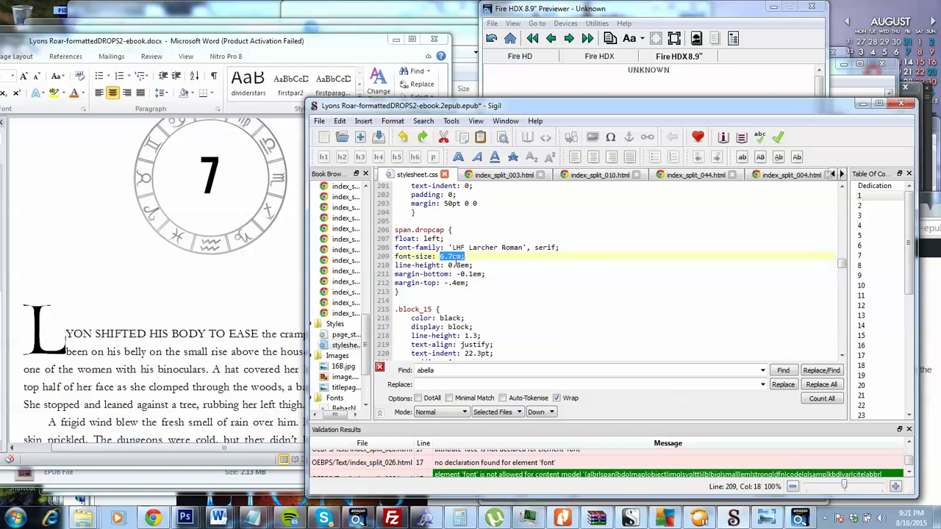
click(469, 274)
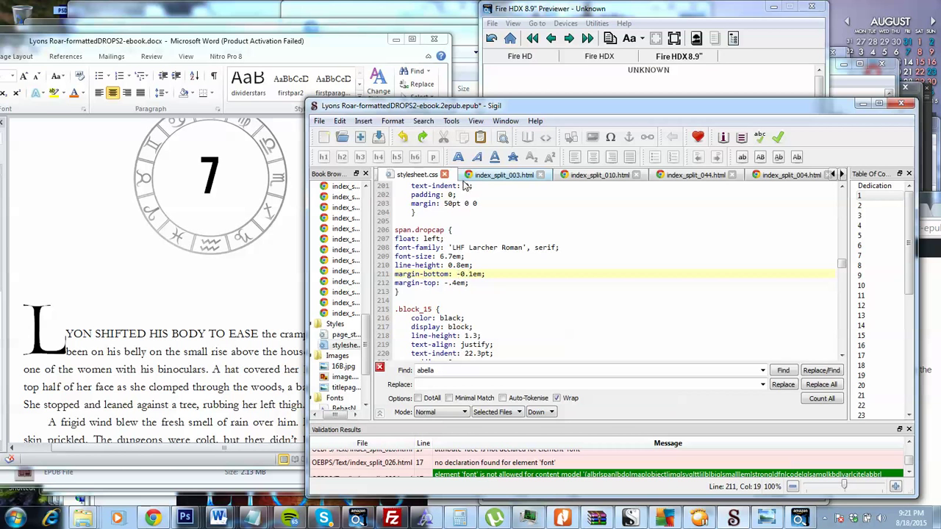
Display the rendered Epilogue page and compare its drop cap with the one in the Word document.
double_click(343, 294)
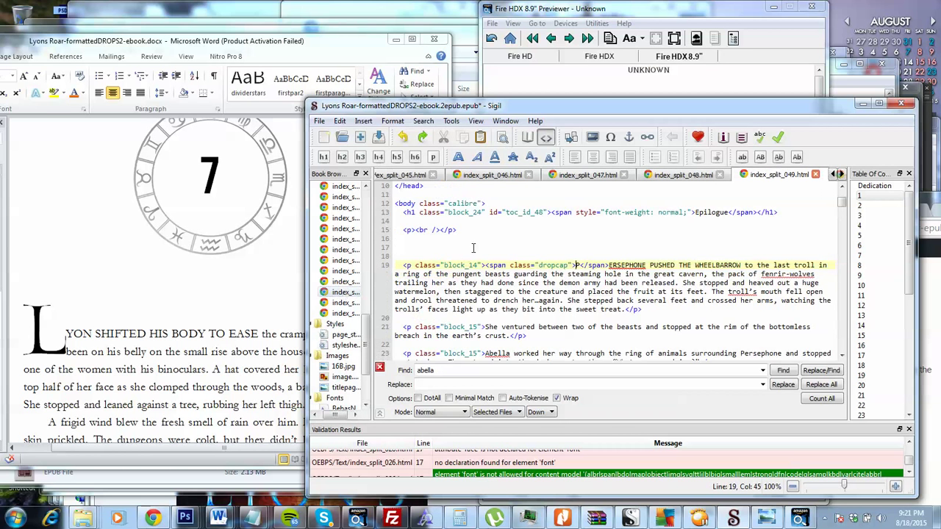
click(527, 136)
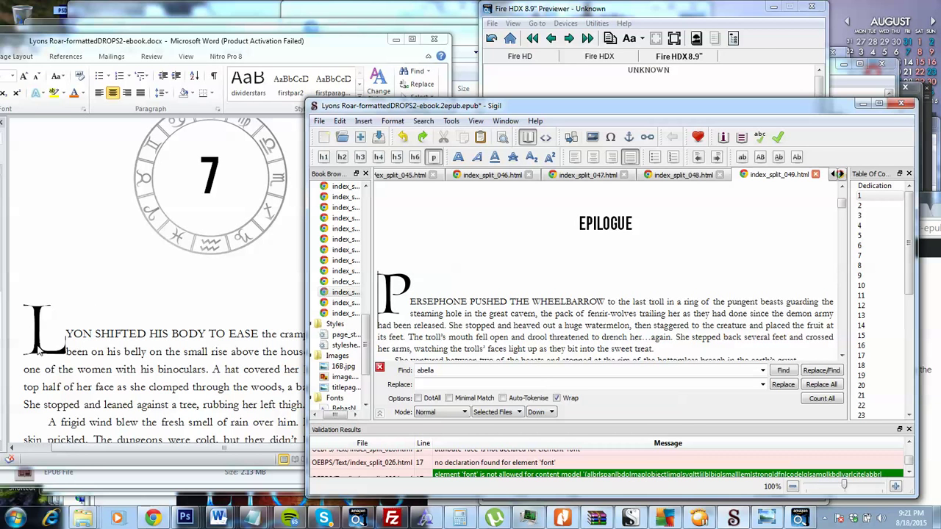
click(405, 286)
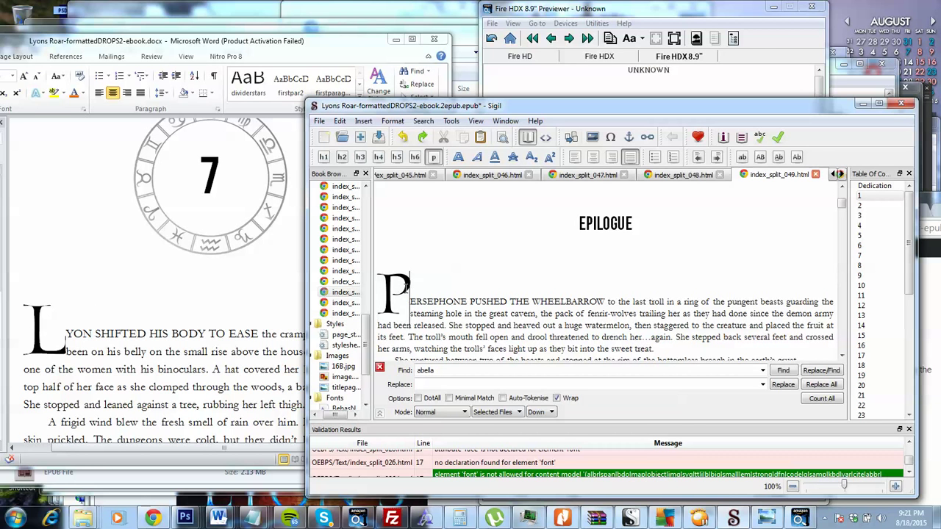
Try a margin-top of -.8em and a font-size of 8.7em in the span.dropcap rule of stylesheet.css.
click(545, 137)
double_click(344, 345)
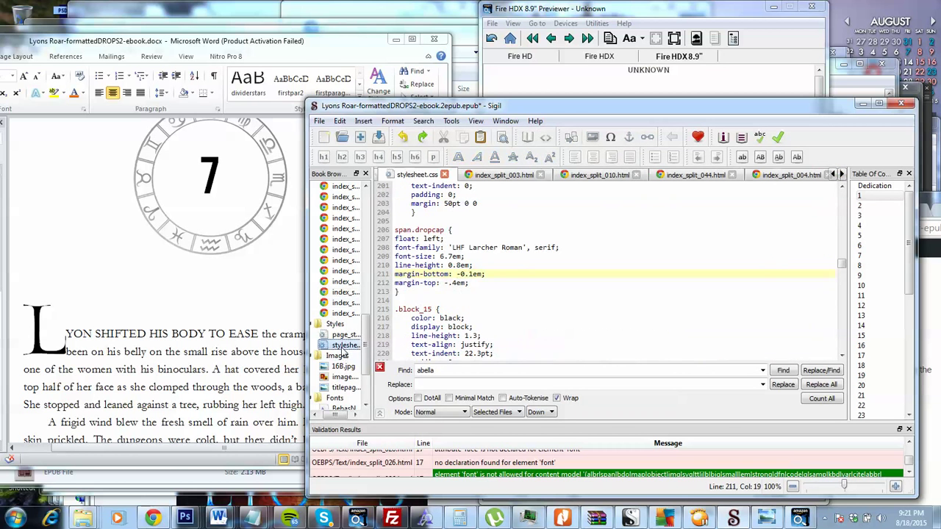
click(460, 283)
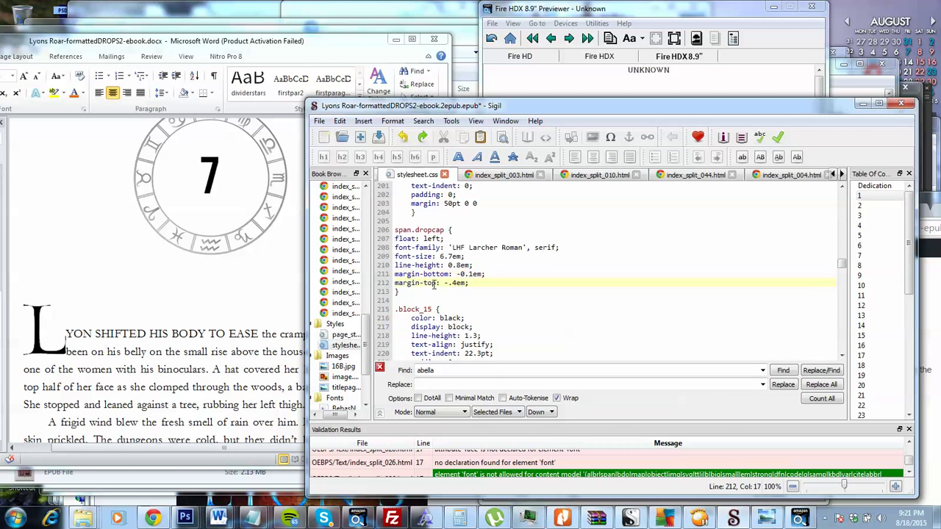
drag(395, 283, 470, 283)
click(458, 284)
key(BackSpace)
text(8)
click(445, 256)
key(BackSpace)
text(8)
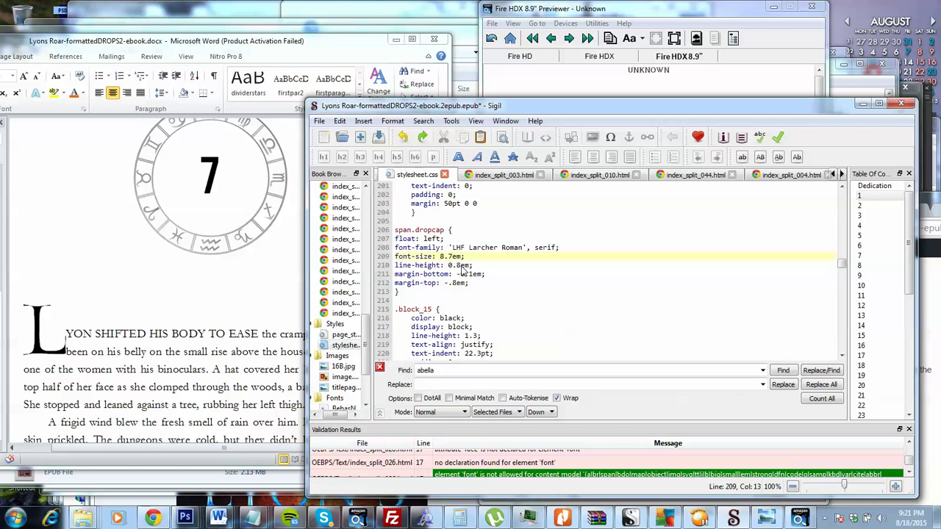
Check how the drop cap sits against the first lines of the rendered Epilogue page.
double_click(350, 294)
click(527, 139)
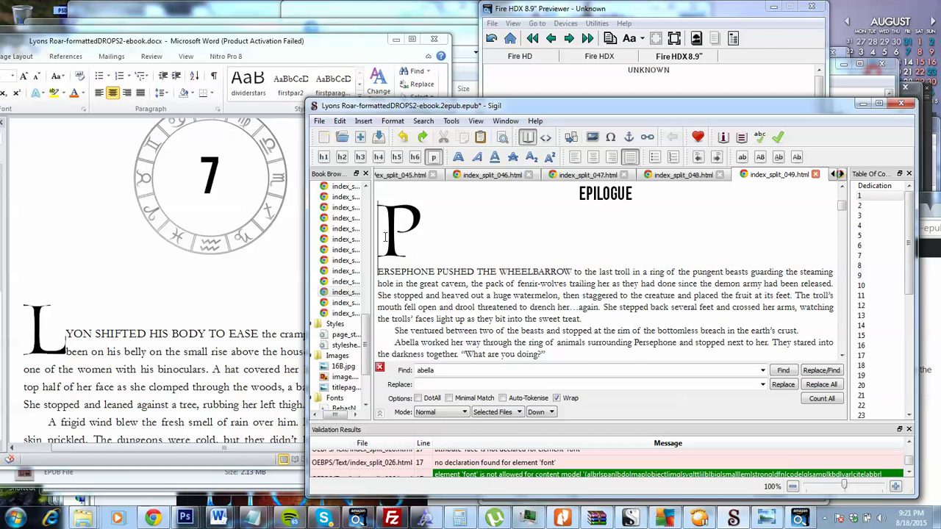
scroll(390, 246, up, 1)
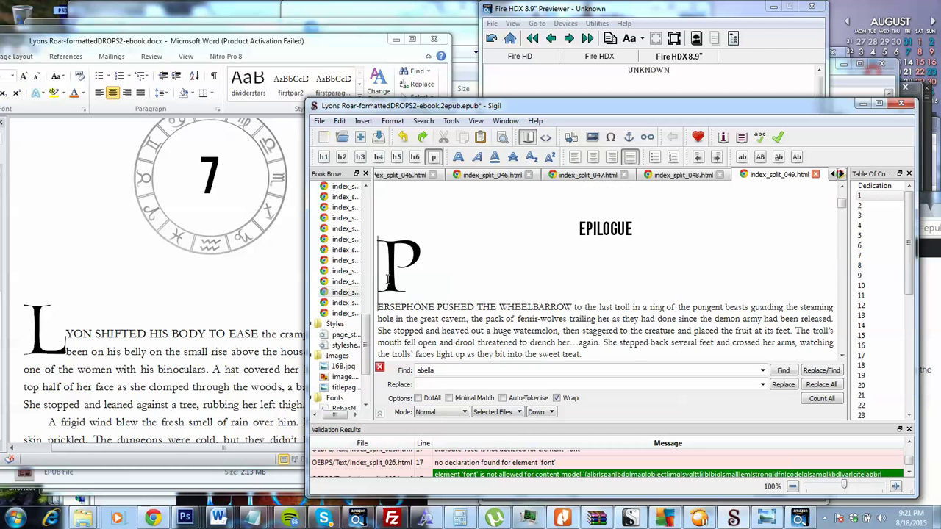
Restore the span.dropcap margin-top to -.4em and set its font-size to 7.7em in stylesheet.css.
double_click(340, 346)
click(457, 284)
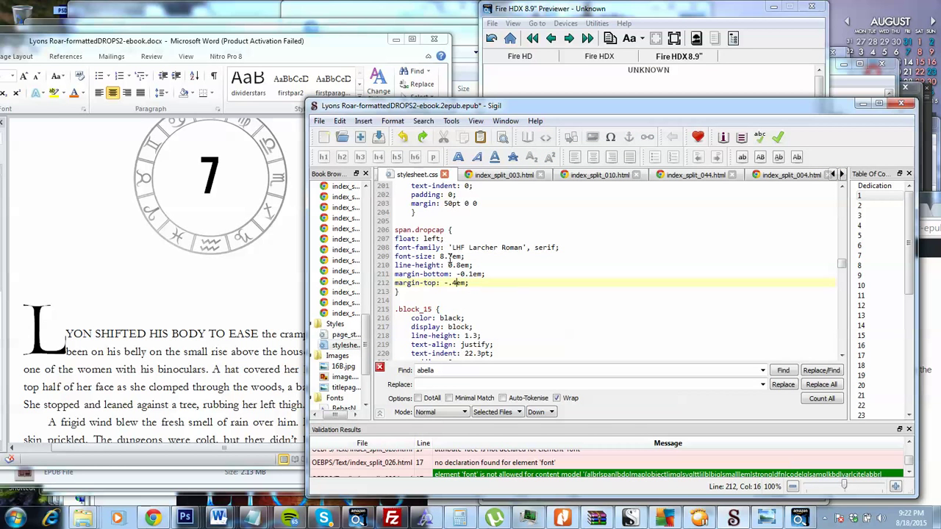
key(ctrl+z)
Review the drop cap's size and its spacing below the heading on the rendered Epilogue page.
double_click(343, 292)
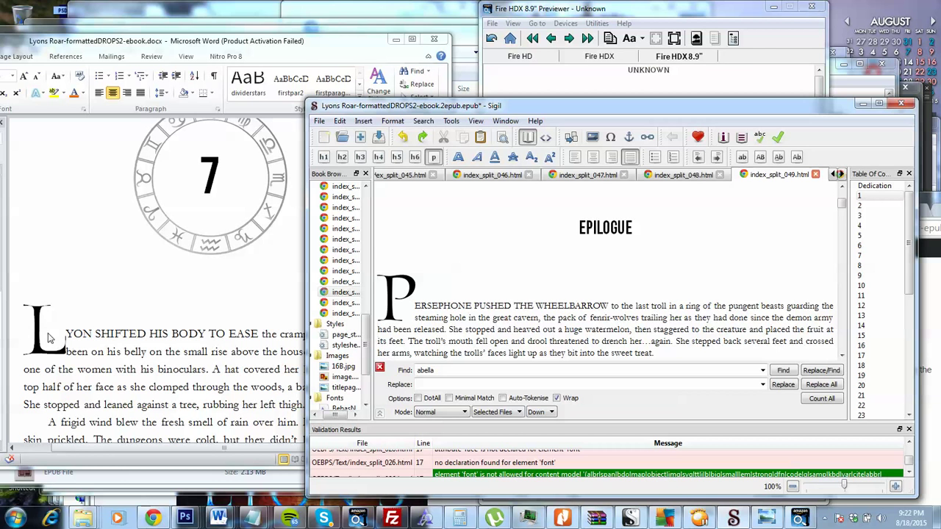
scroll(521, 307, up, 2)
scroll(521, 307, down, 3)
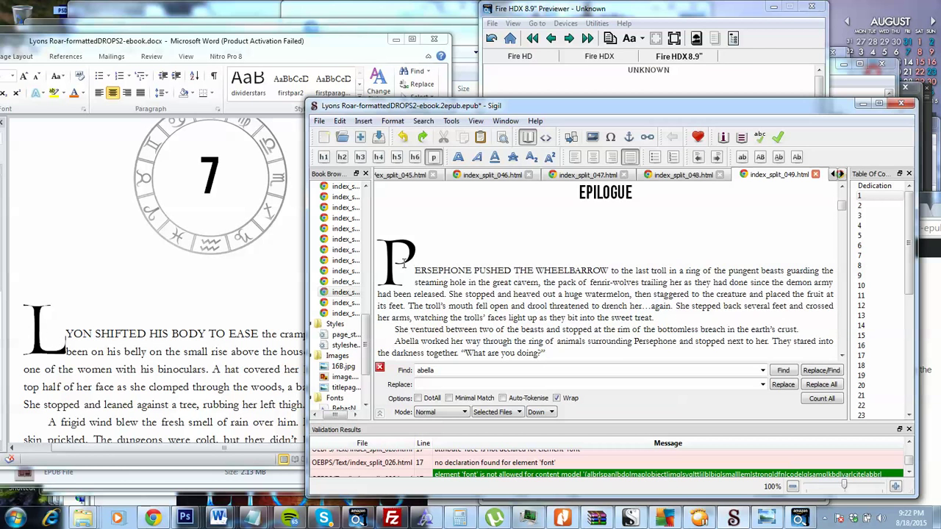
scroll(405, 267, up, 1)
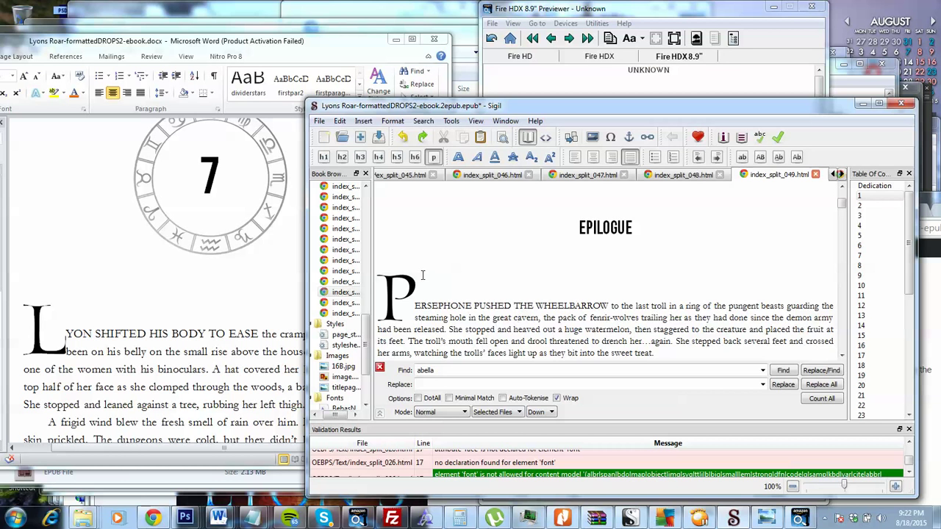
scroll(423, 275, up, 2)
scroll(483, 277, down, 2)
scroll(632, 257, up, 2)
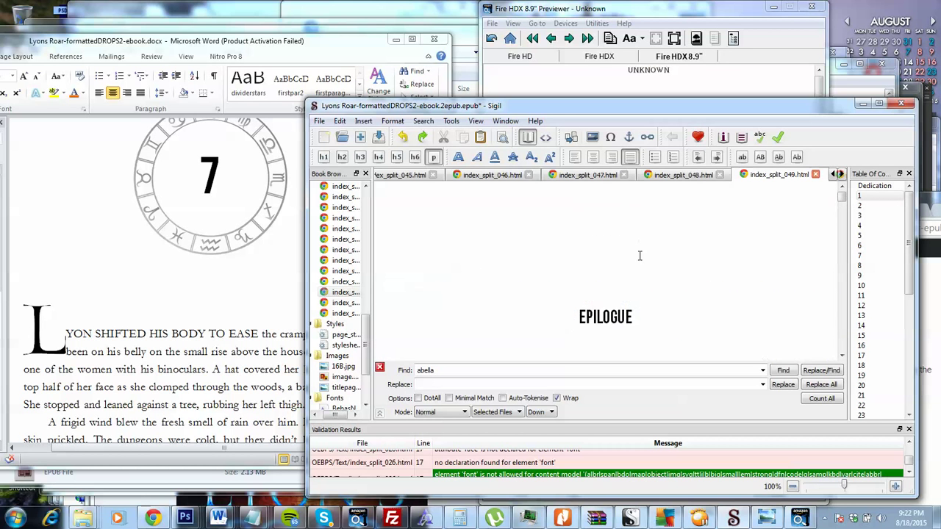
double_click(593, 317)
scroll(469, 281, down, 1)
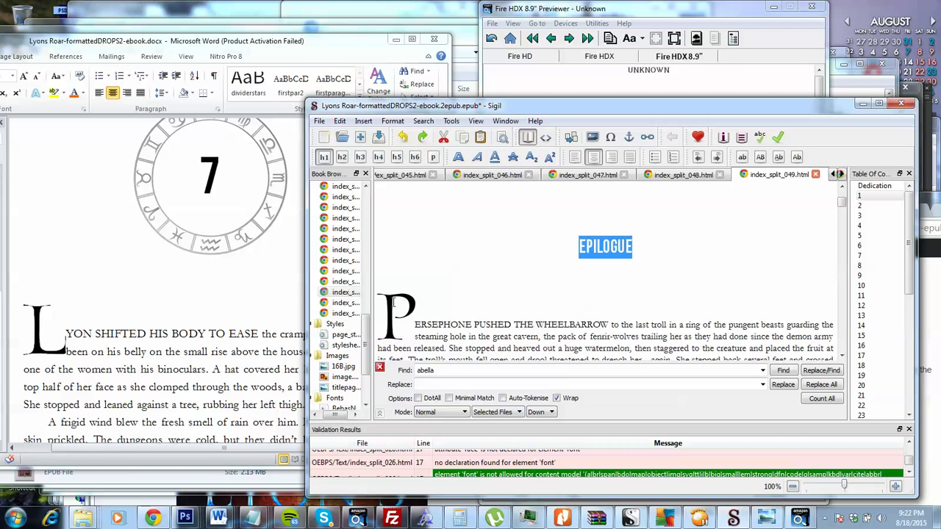
scroll(425, 311, down, 1)
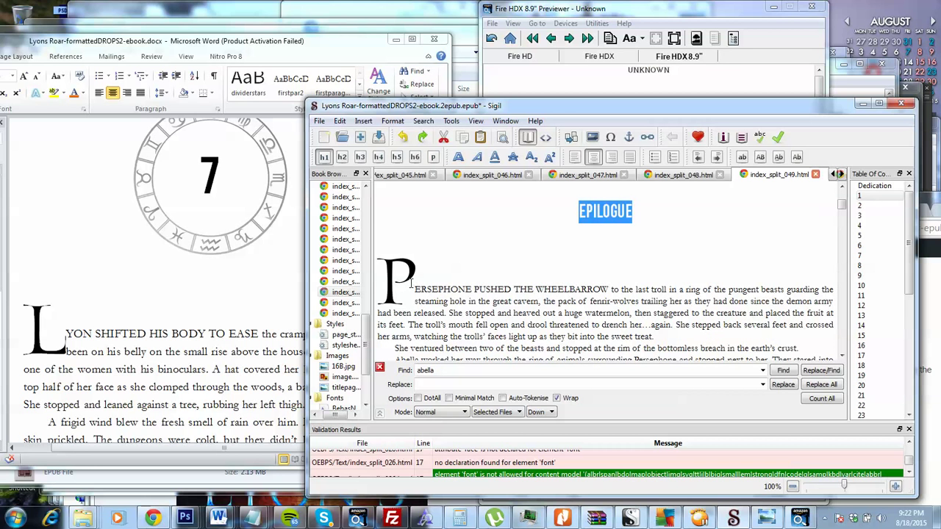
Select the opening drop cap letter on the Epilogue page and inspect its span in the source code.
drag(414, 282, 411, 313)
click(445, 299)
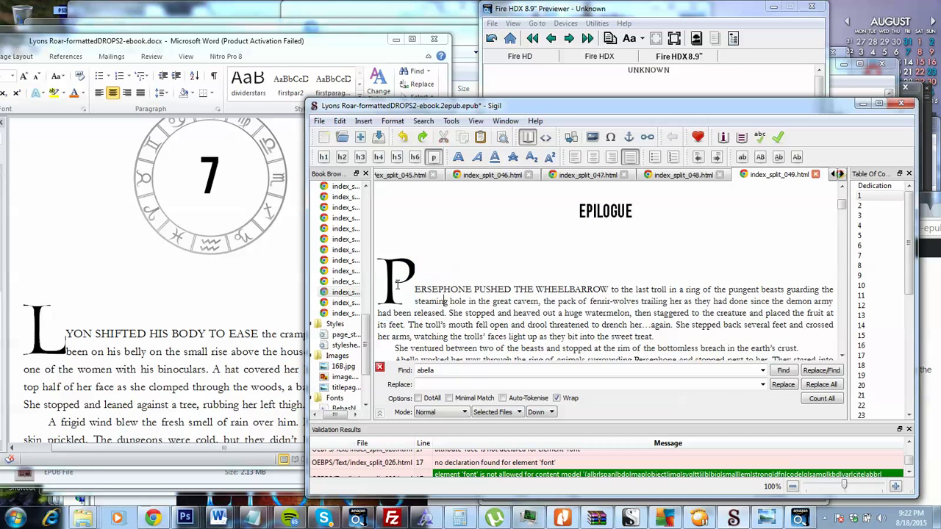
double_click(413, 273)
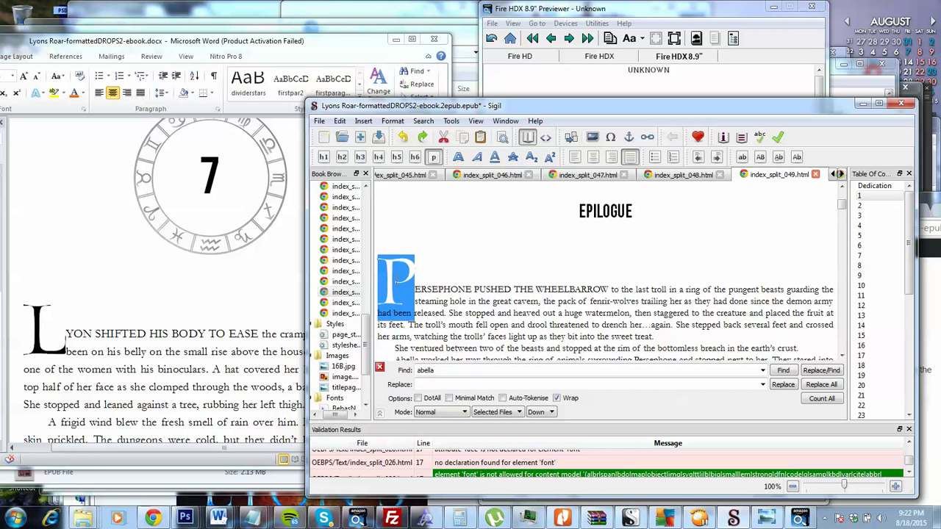
click(545, 138)
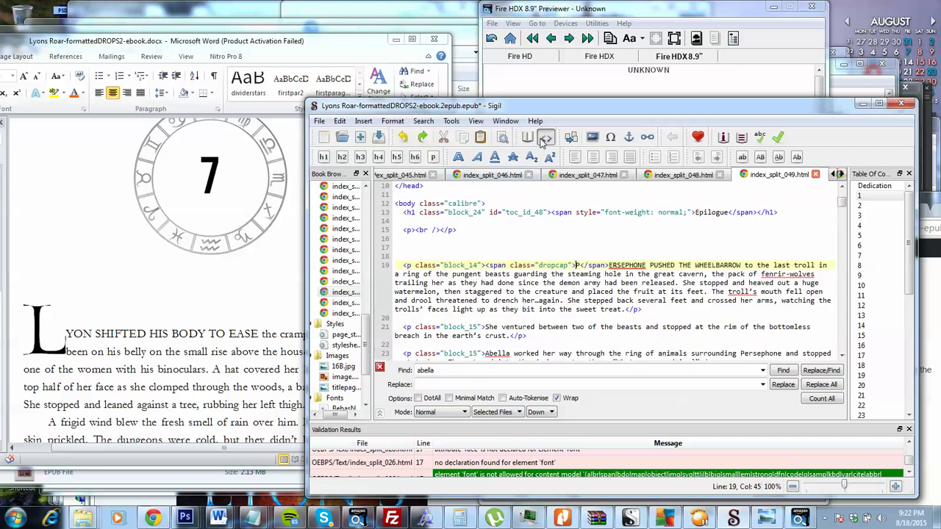
Try a smaller font-size in the span.dropcap rule of stylesheet.css and check the rendered Epilogue page.
double_click(349, 346)
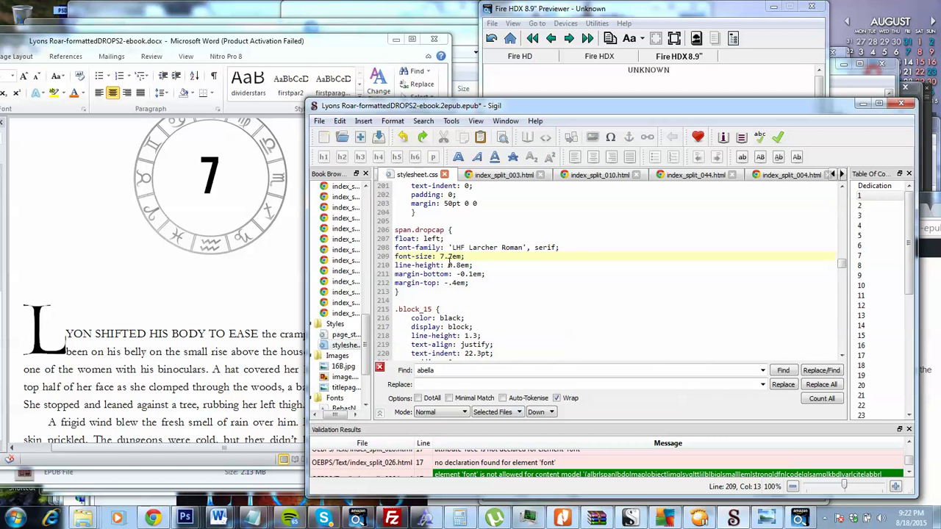
double_click(349, 292)
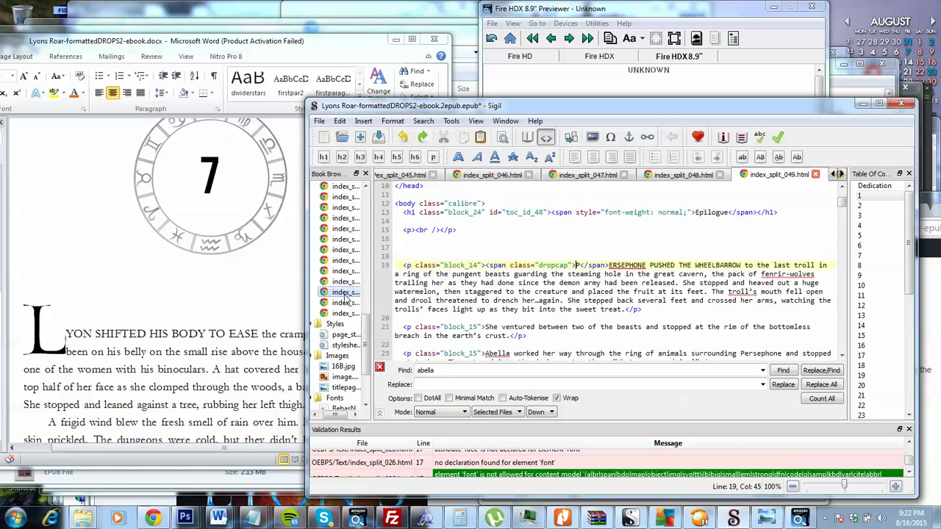
click(527, 140)
scroll(441, 289, down, 1)
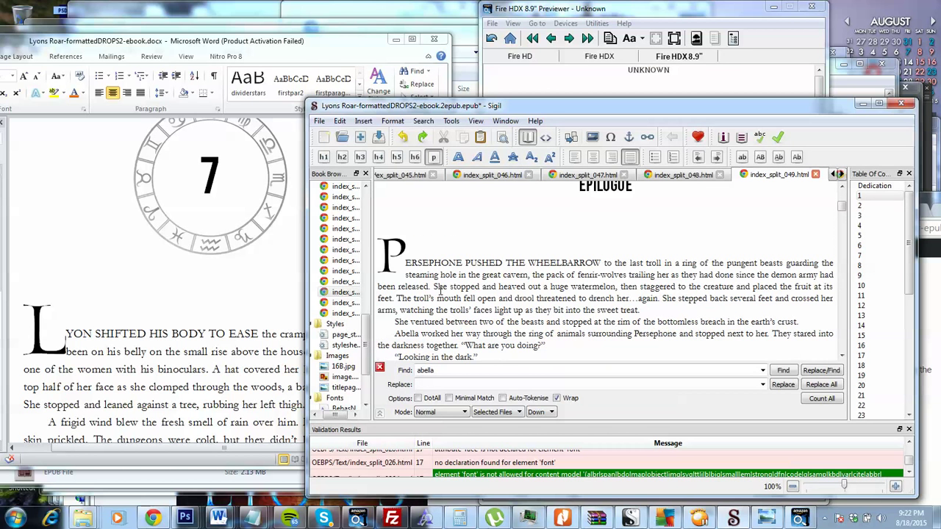
Set the span.dropcap font-size to 6.7em in stylesheet.css and return to the rendered Epilogue page.
double_click(346, 345)
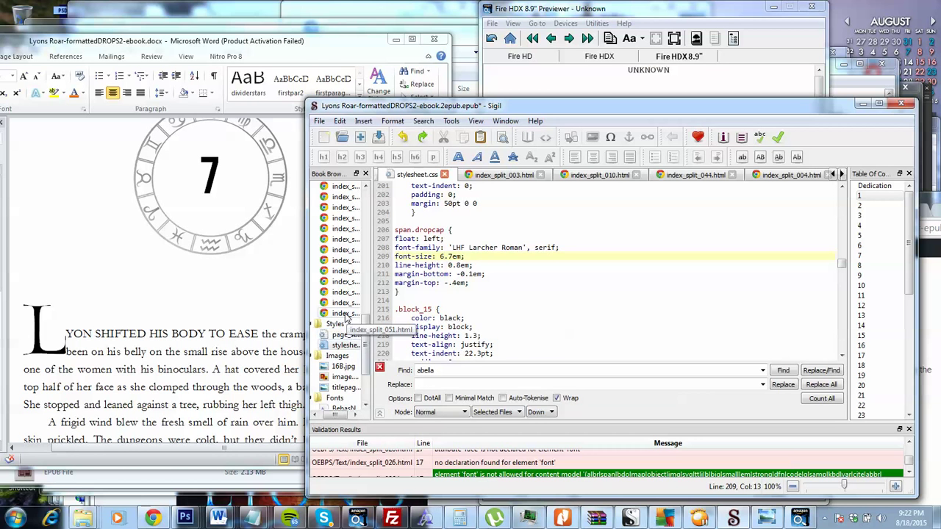
double_click(345, 292)
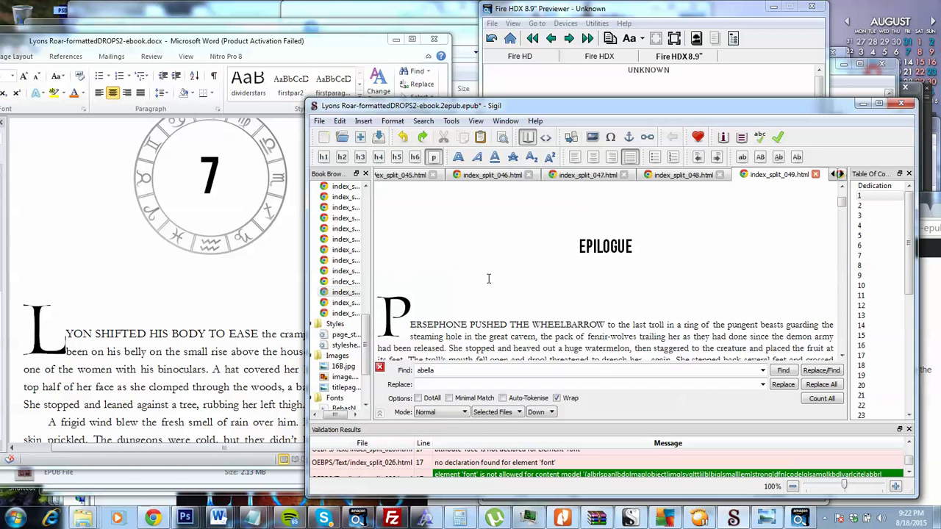
Look through chapter 45 and the book's closing pages, and review the Epilogue's heading and drop cap.
double_click(350, 272)
click(652, 257)
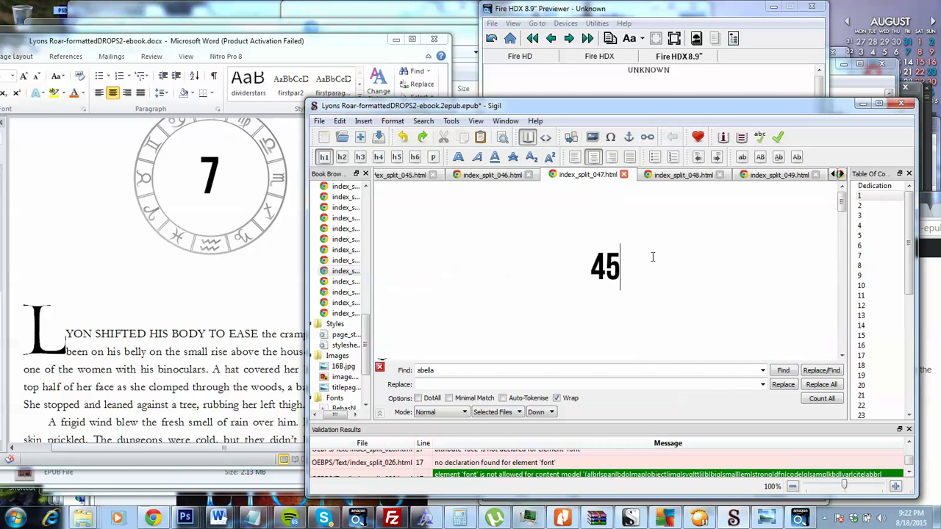
double_click(350, 313)
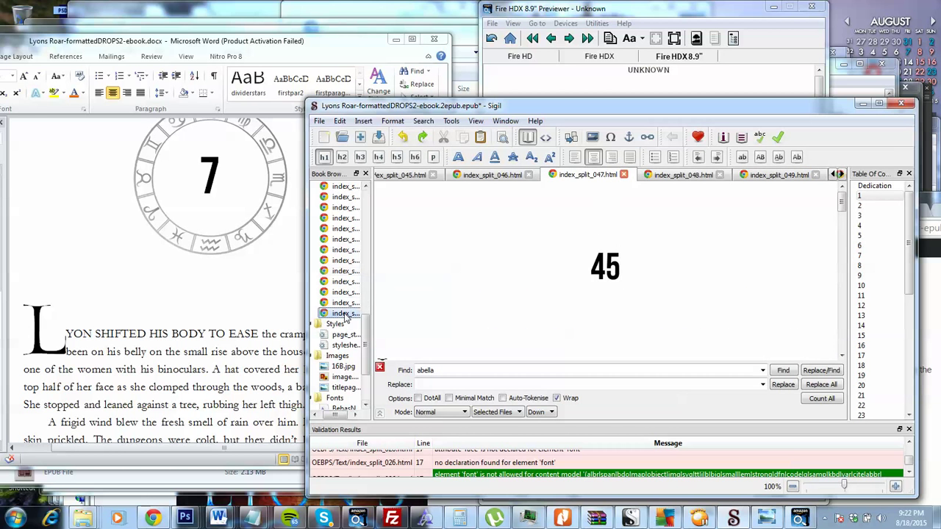
double_click(346, 302)
double_click(346, 292)
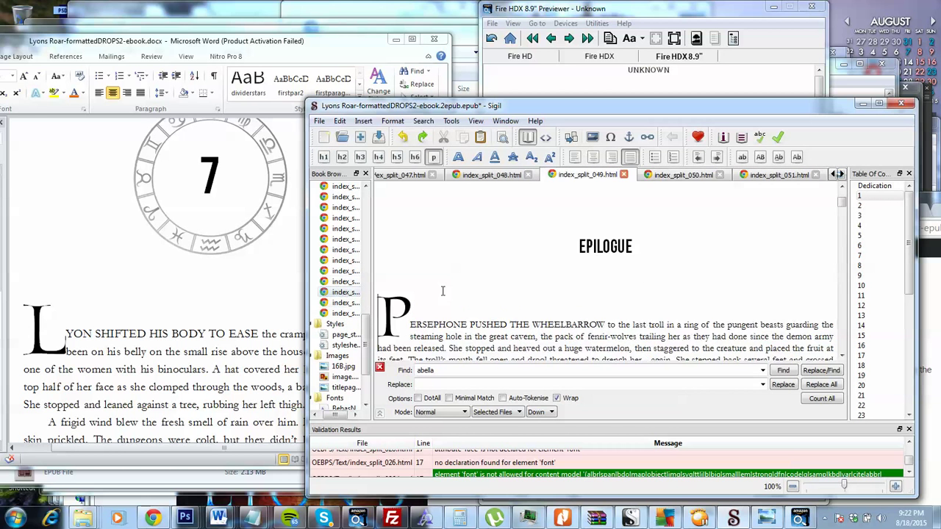
click(554, 309)
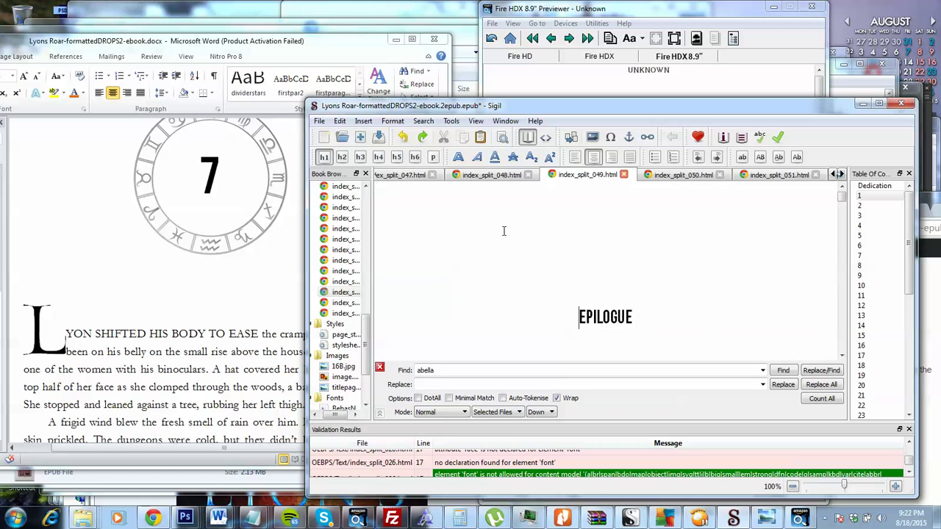
scroll(491, 267, down, 2)
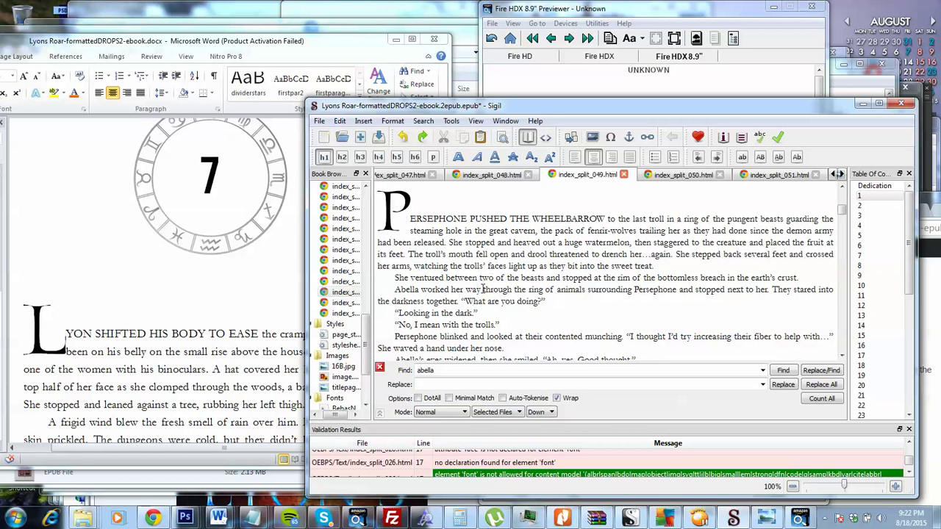
Save the ebook under the new name untitled3.epub in the formatting folder.
click(319, 120)
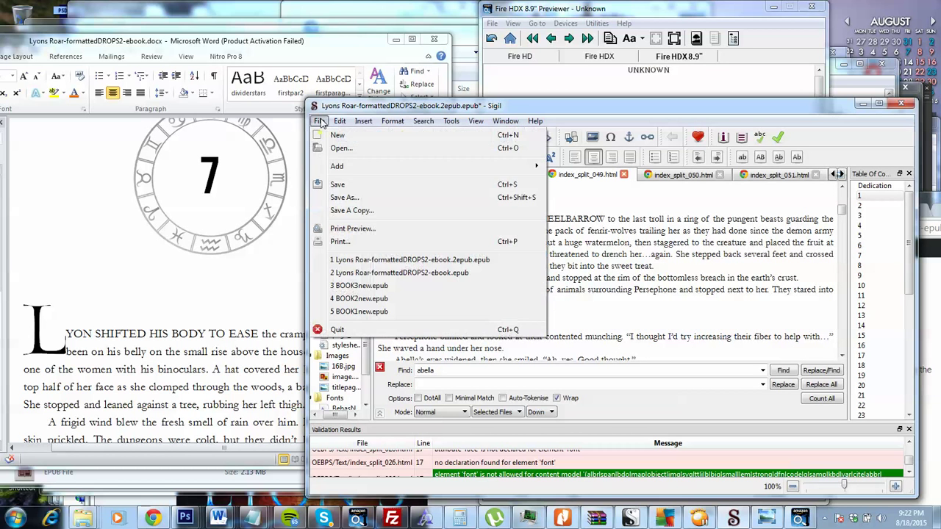
click(352, 199)
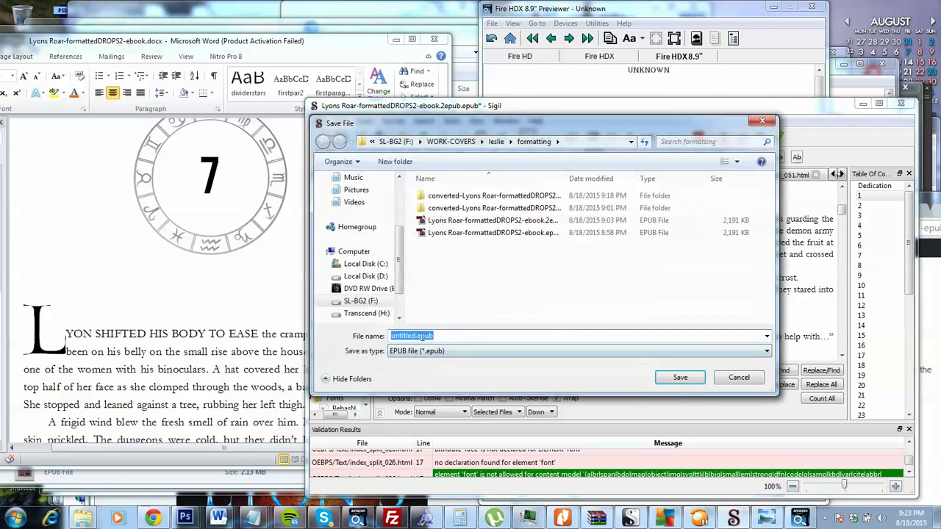
click(416, 336)
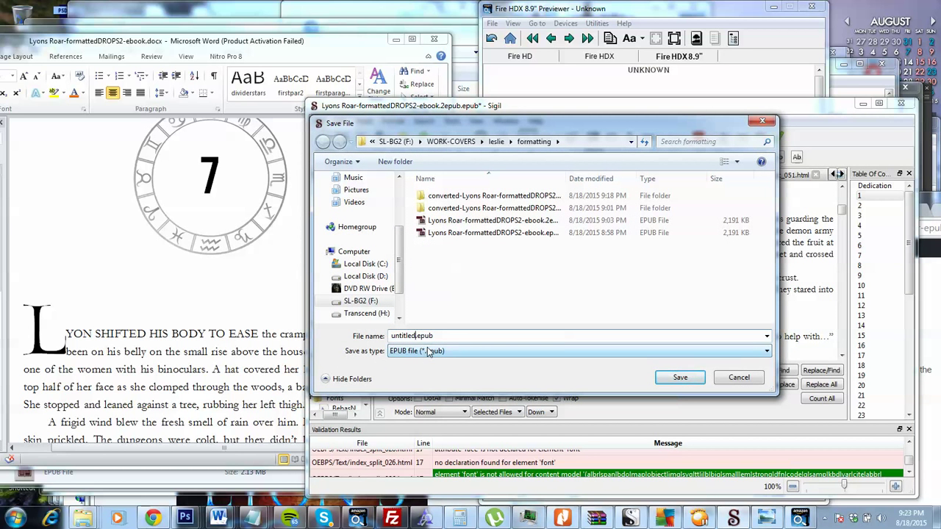
click(680, 377)
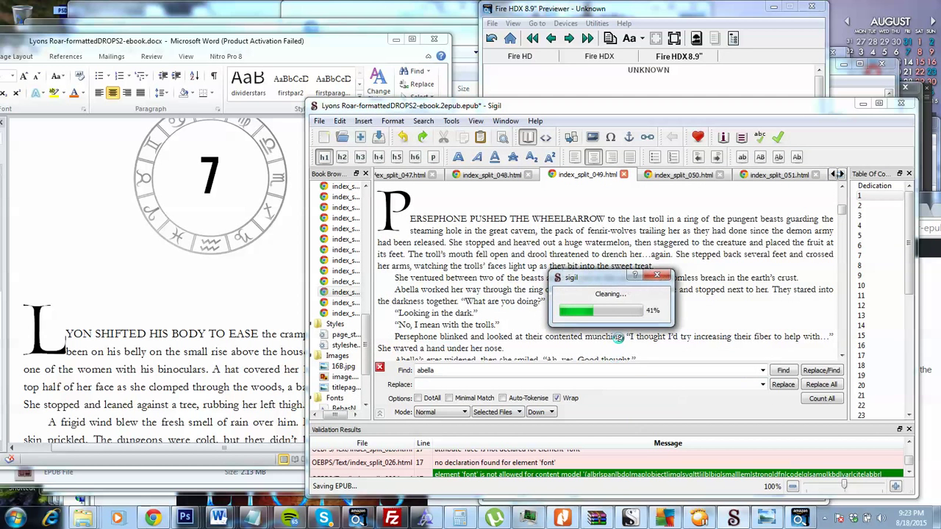
Switch to Kindle Previewer and bring the File Explorer window of the formatting folder into view beside it.
click(800, 521)
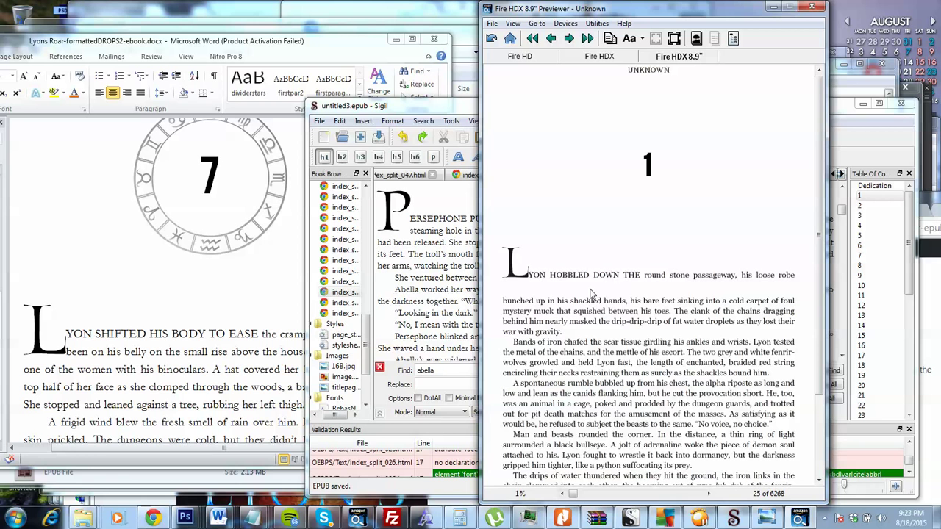
drag(210, 42, 205, 155)
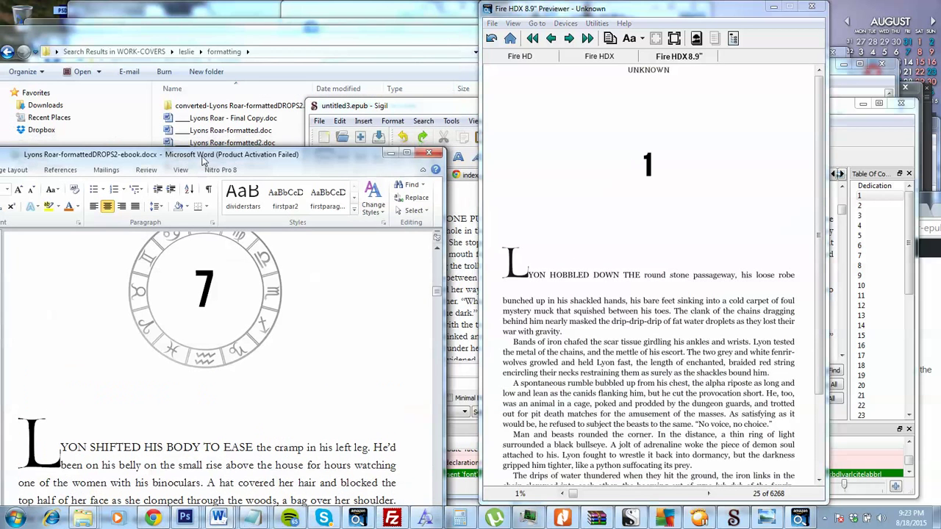
click(170, 36)
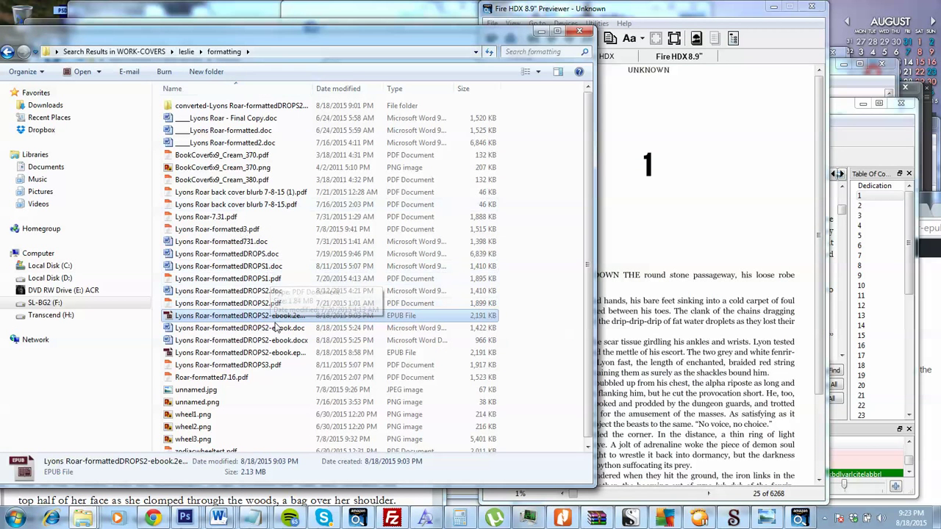
click(250, 365)
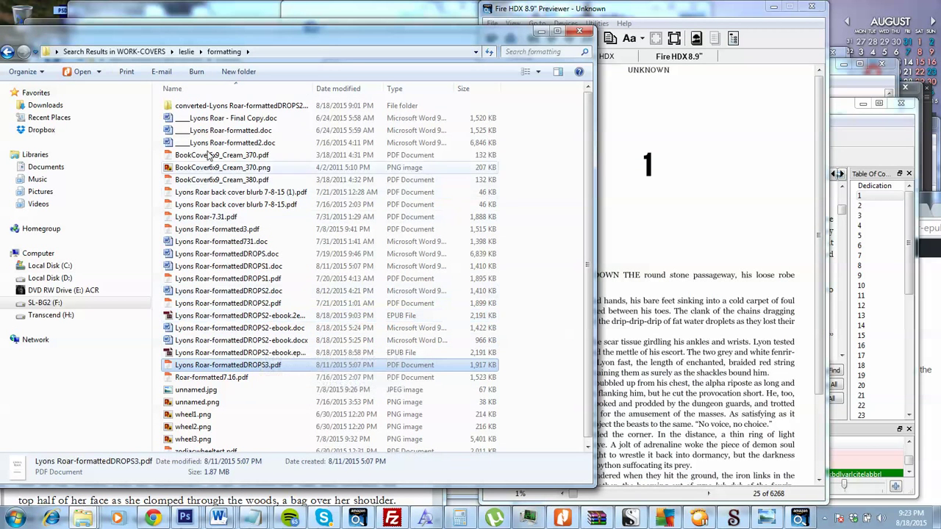
Browse the parent folder in File Explorer and reopen the formatting folder to find untitled3.epub.
click(186, 53)
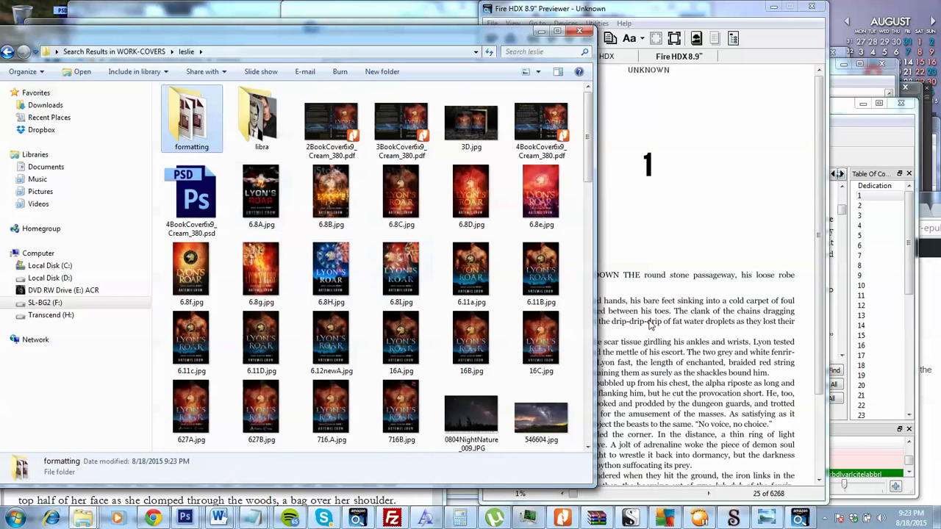
click(670, 317)
click(387, 40)
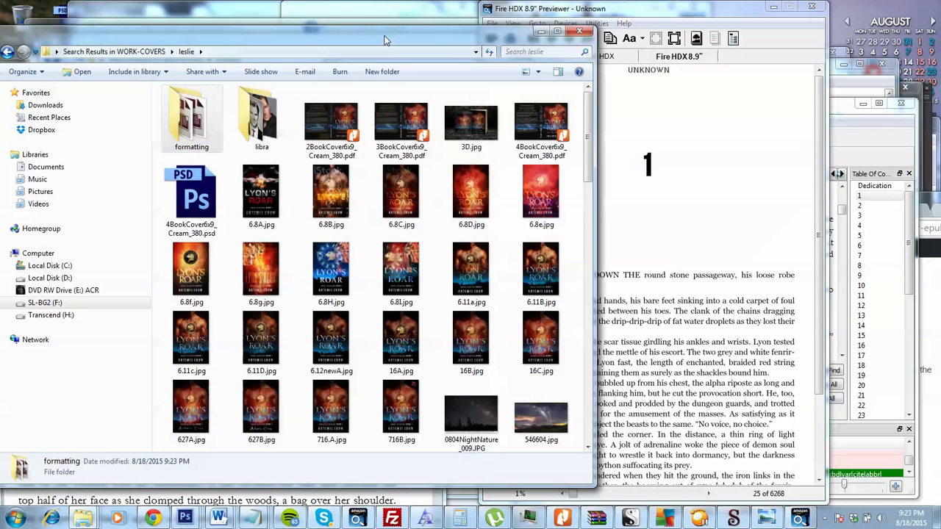
scroll(439, 293, down, 10)
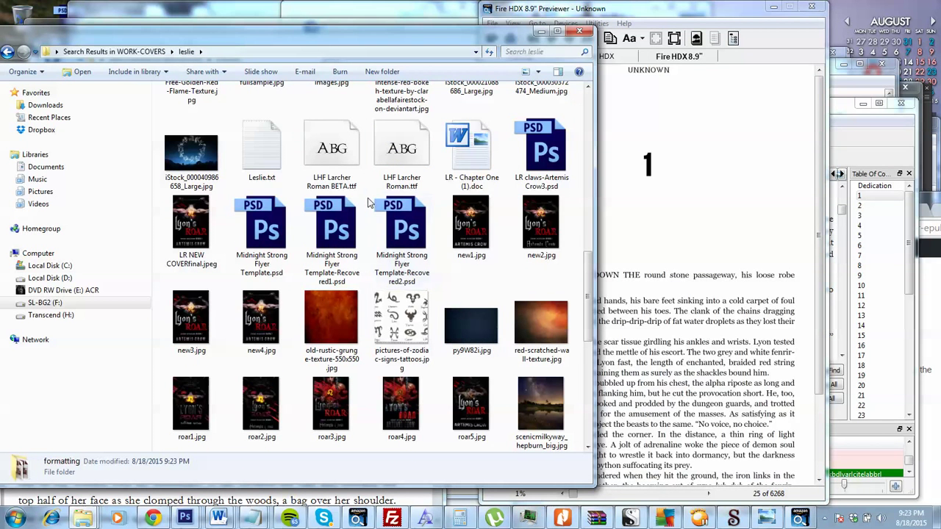
scroll(466, 274, up, 10)
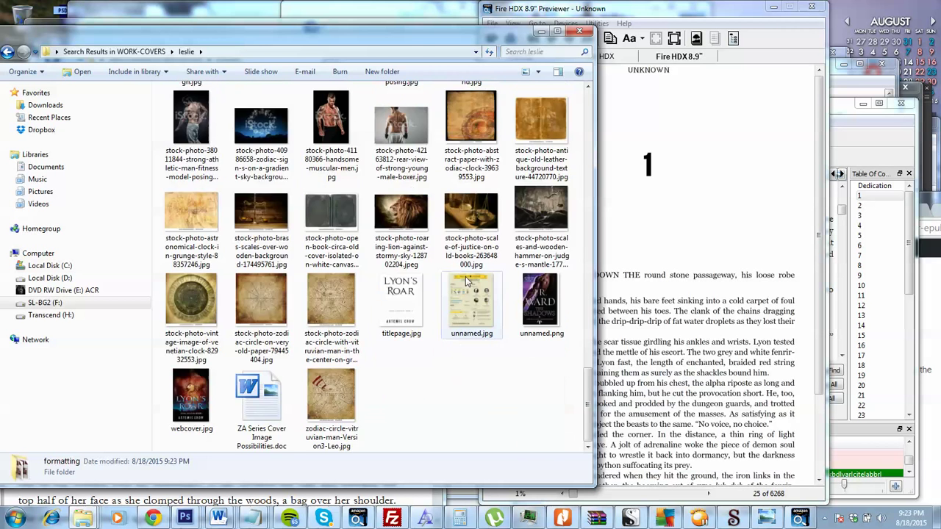
scroll(469, 287, down, 5)
scroll(469, 286, up, 10)
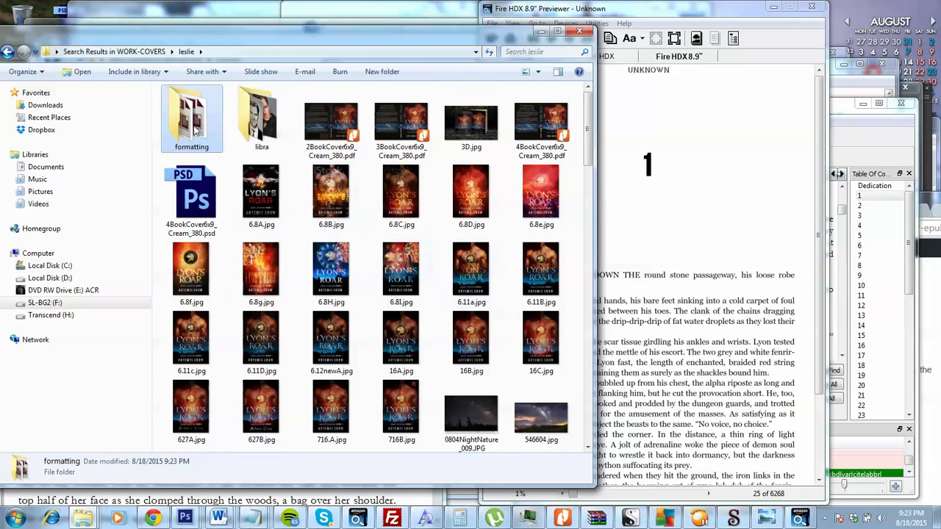
key(Return)
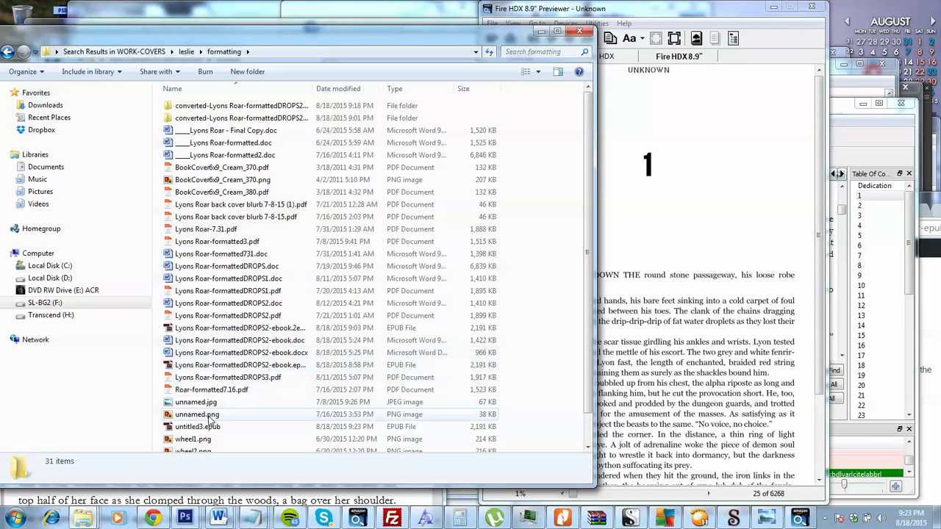
Load untitled3.epub into Kindle Previewer and open the compiled book.
drag(207, 433, 670, 357)
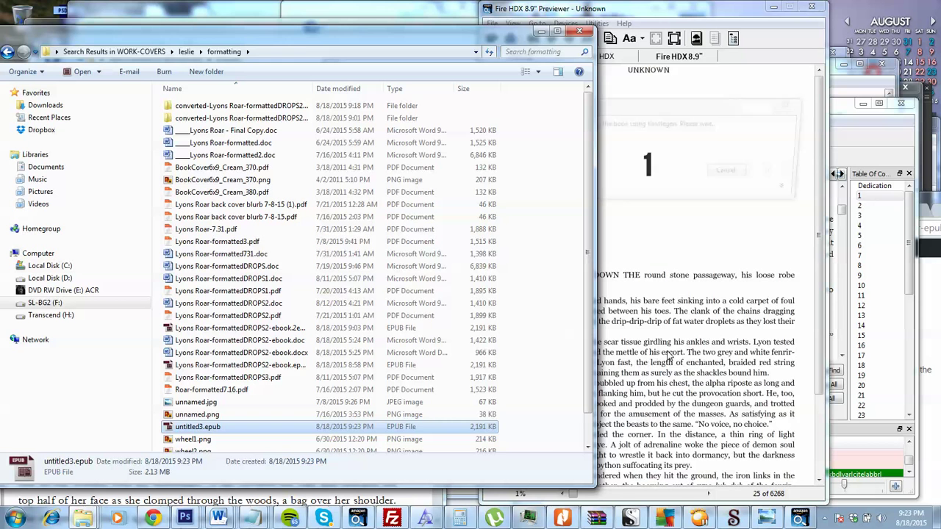
click(638, 144)
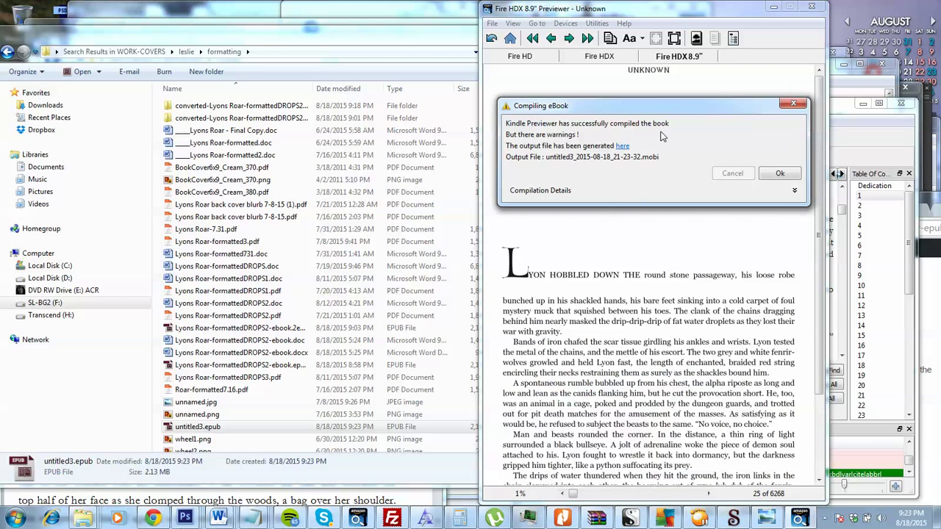
click(778, 173)
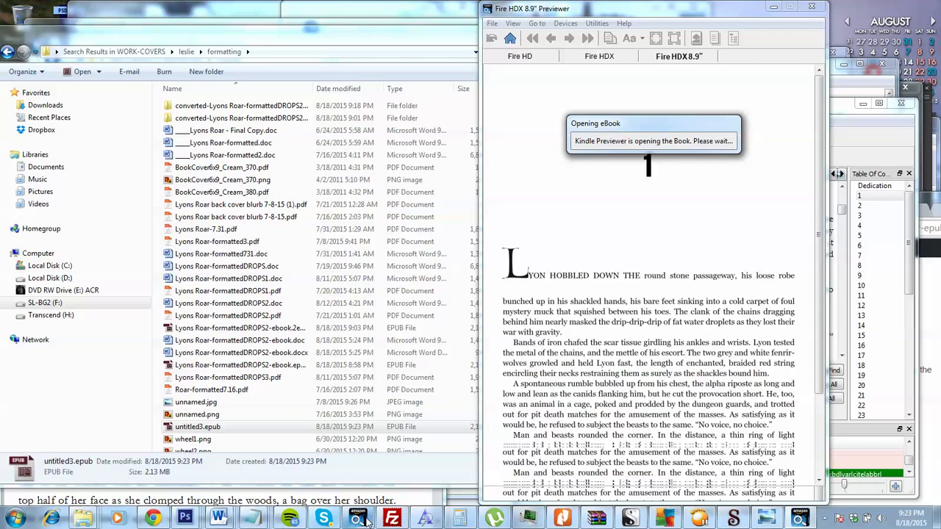
Switch between Sigil and Kindle Previewer to compare the Epilogue page in the editor with the opened book.
click(733, 518)
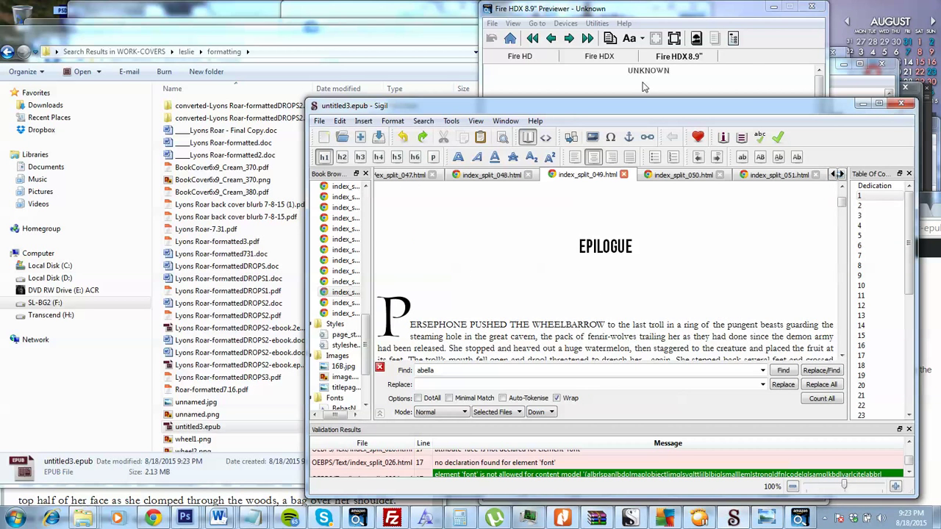
click(668, 12)
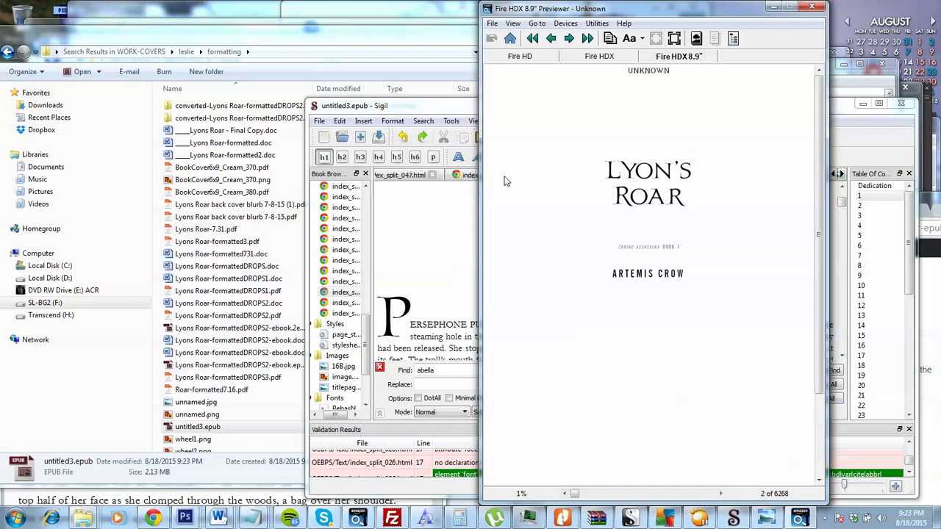
click(425, 107)
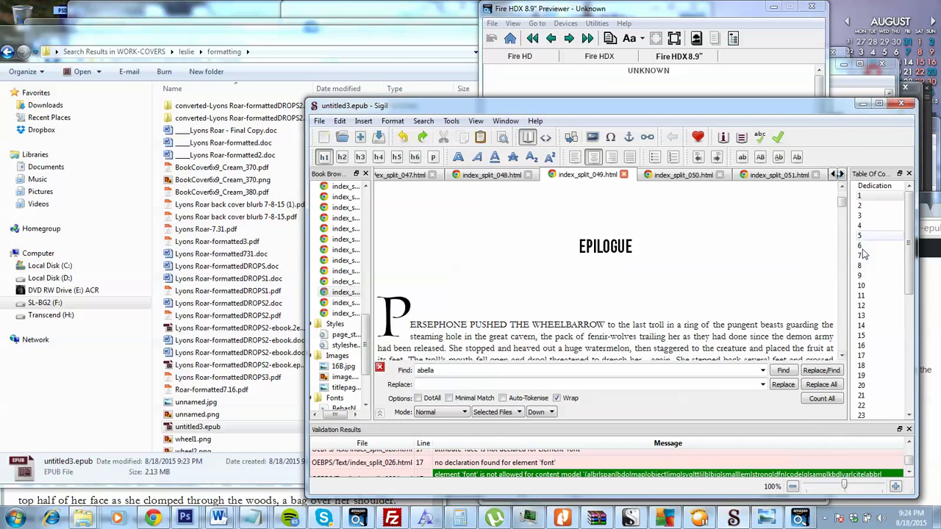
click(709, 19)
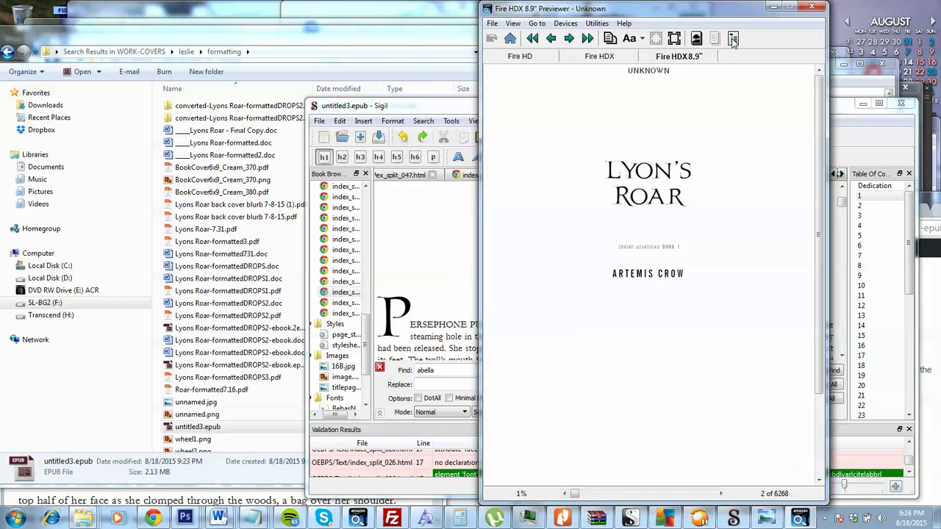
Open the Epilogue from the NCX view and compare its drop cap in the Fire HDX 8.9", Fire HDX and Fire HD previews.
click(714, 38)
scroll(636, 282, down, 3)
scroll(581, 346, down, 1)
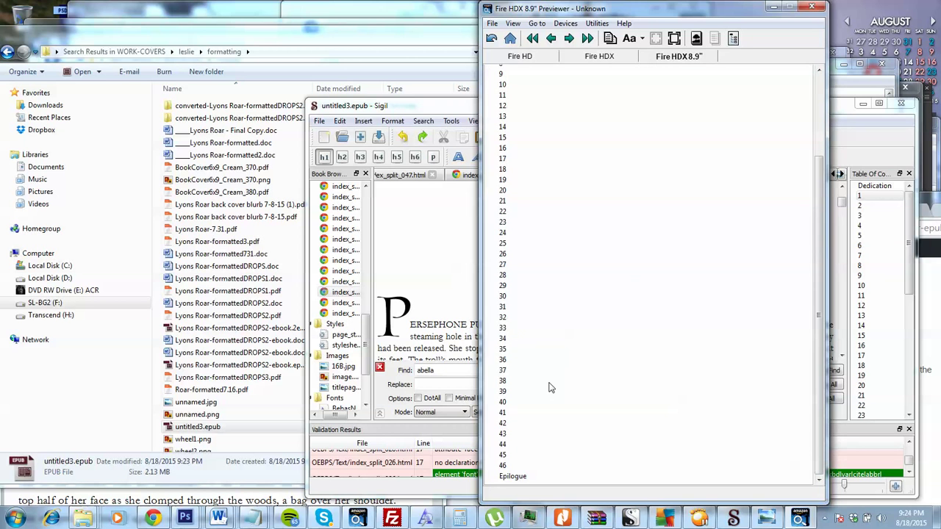
click(513, 477)
scroll(596, 413, up, 3)
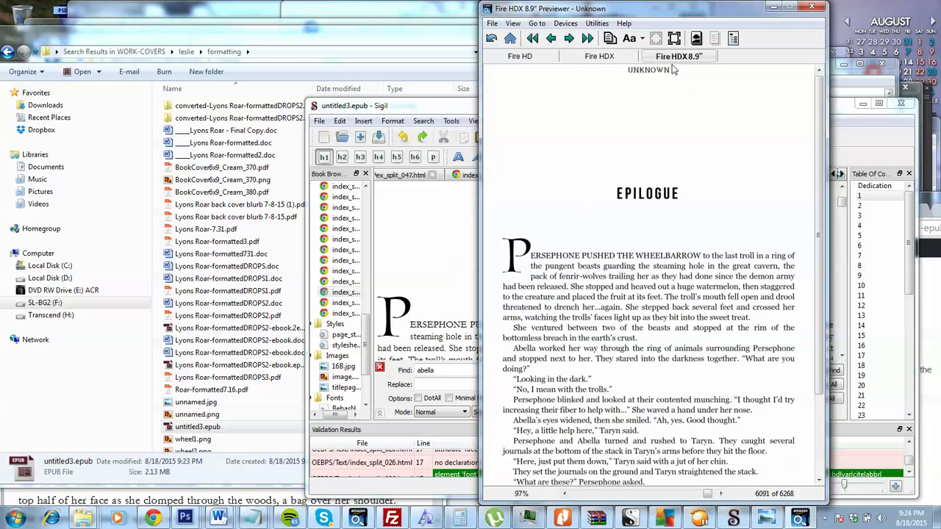
click(599, 57)
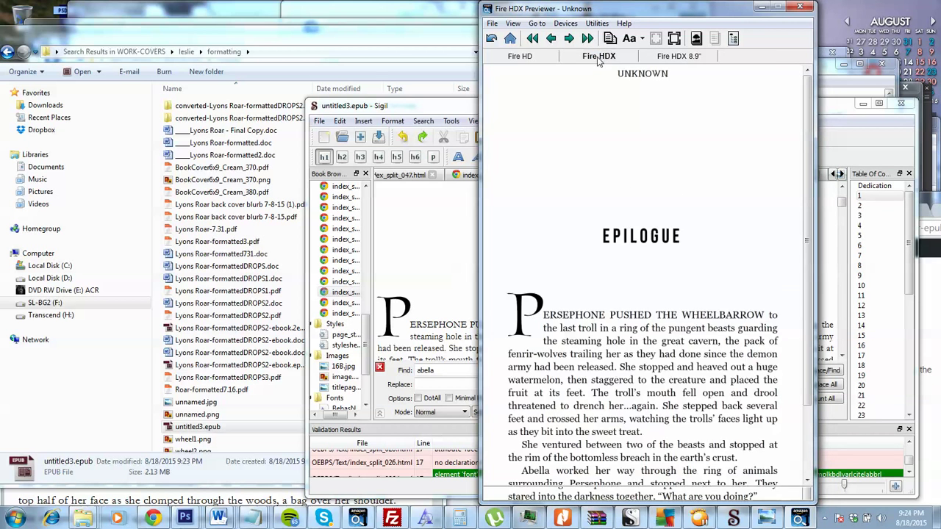
click(519, 57)
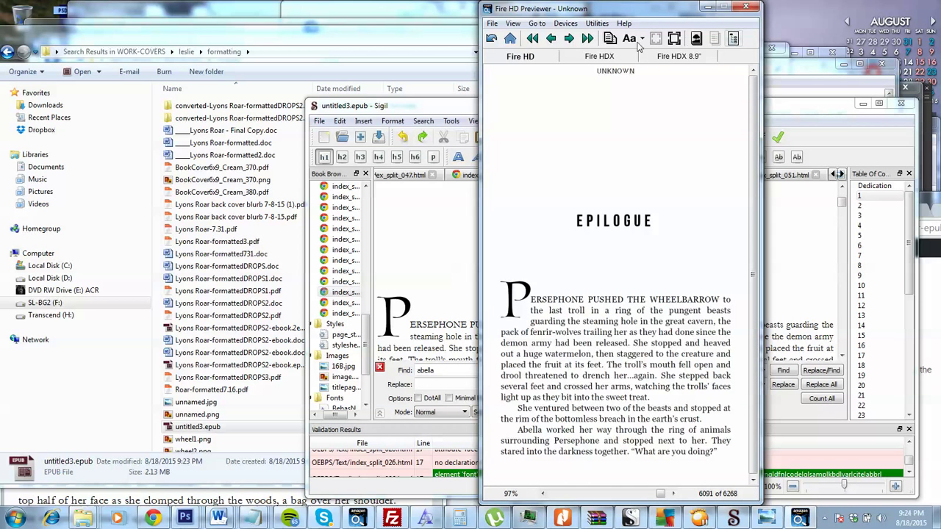
Change the preview device to Kindle Voyage and reopen the Epilogue from the NCX view.
click(564, 24)
click(586, 38)
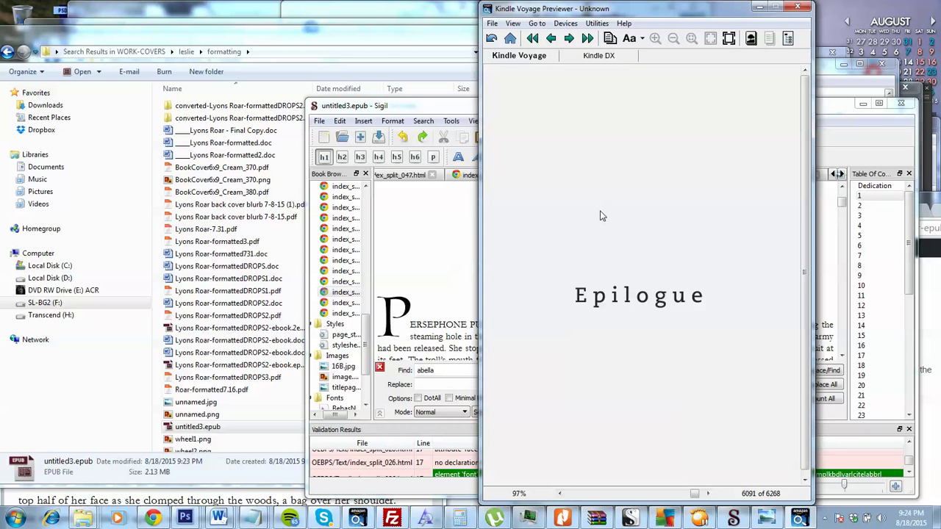
click(788, 38)
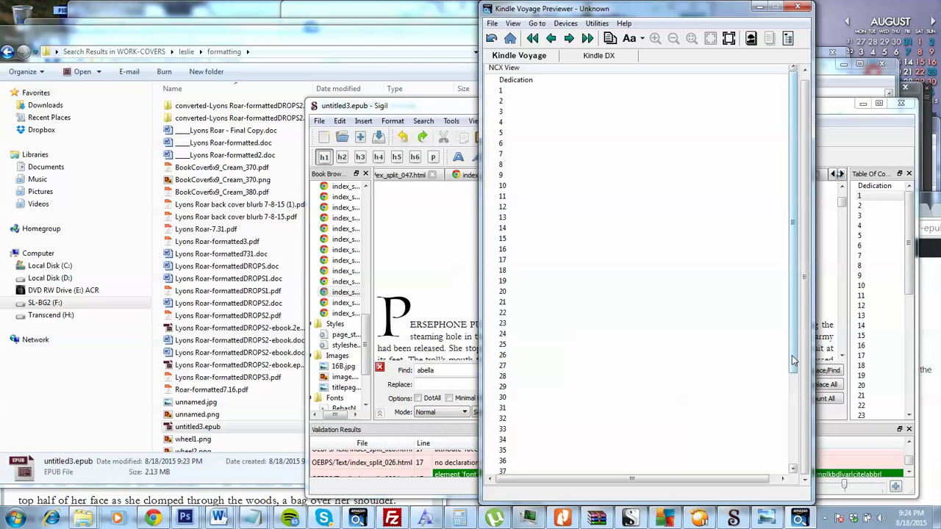
drag(794, 364, 794, 456)
click(514, 462)
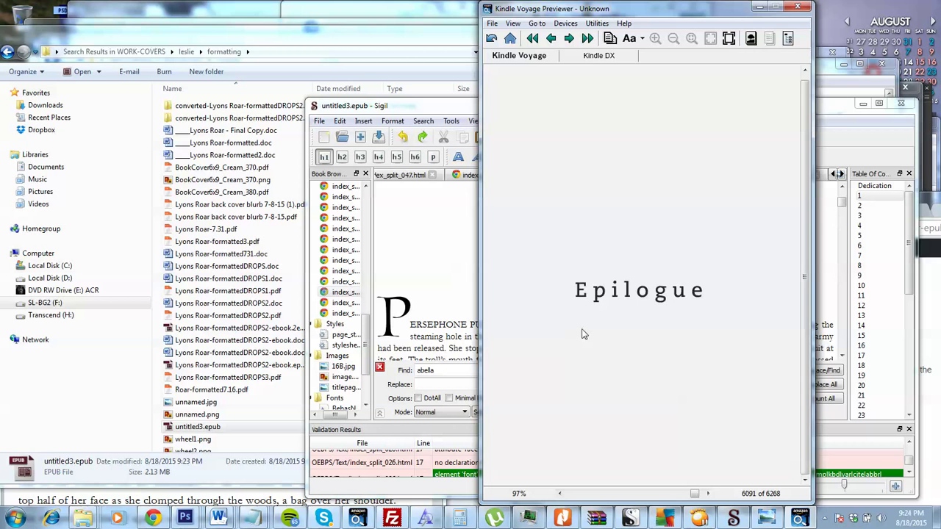
Change the preview to Kindle DX and examine the Epilogue's heading, opening capital and first paragraph.
click(599, 56)
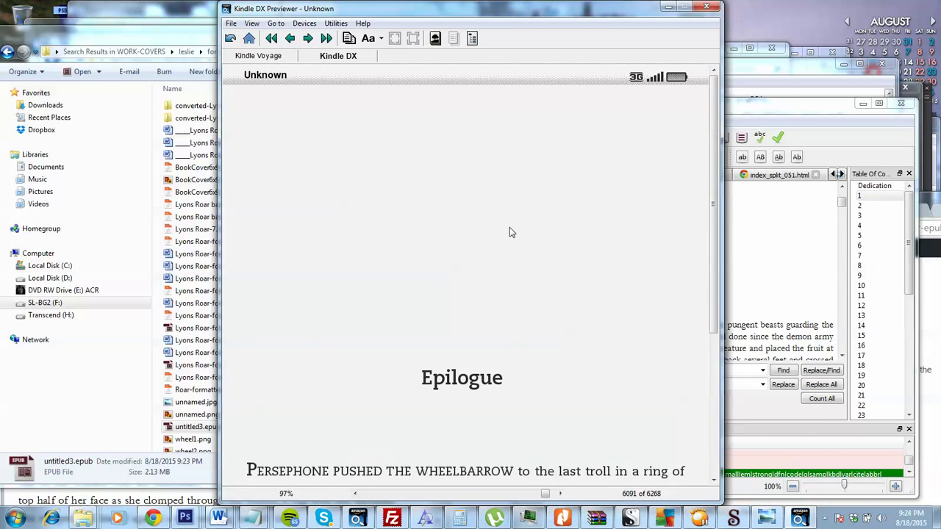
scroll(278, 388, down, 1)
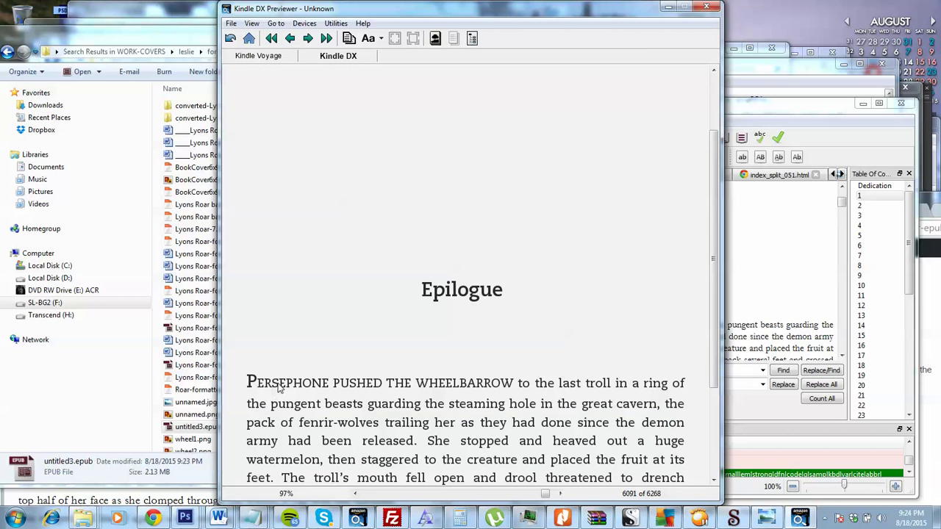
scroll(259, 390, down, 1)
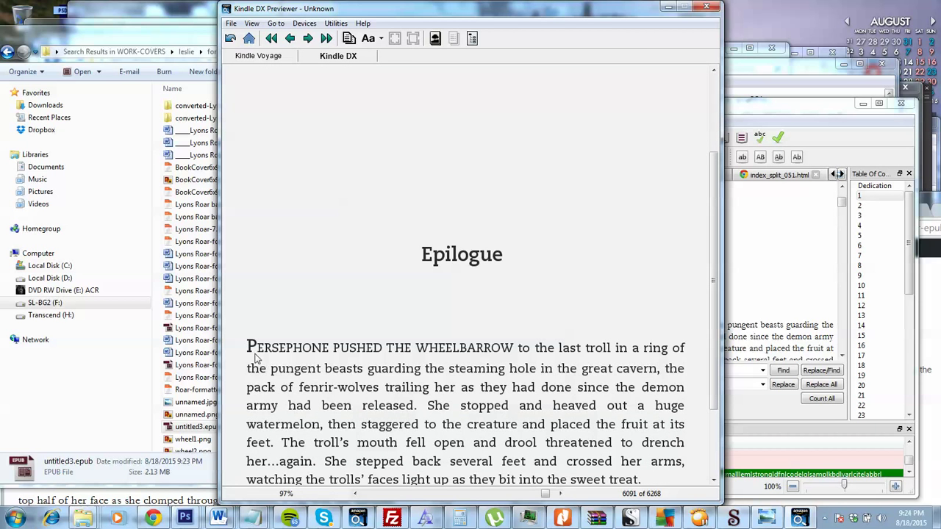
scroll(255, 324, down, 1)
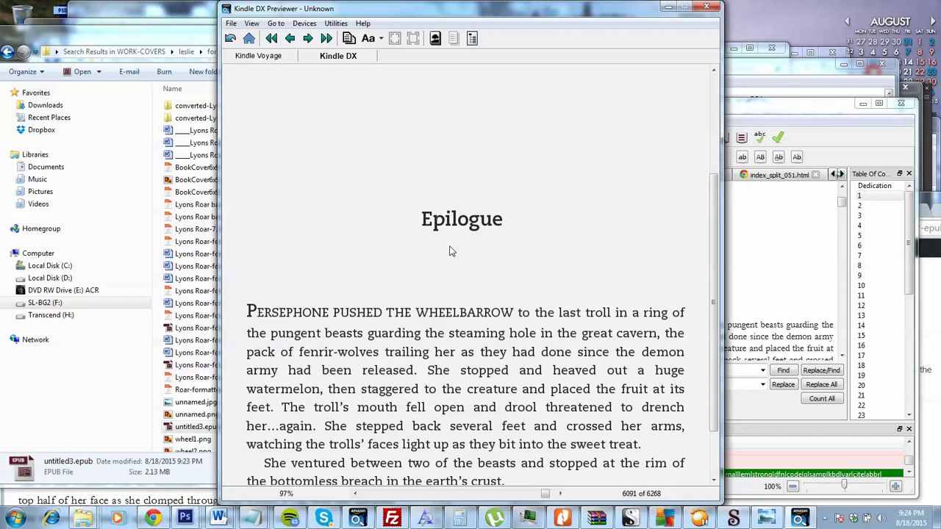
scroll(449, 271, up, 4)
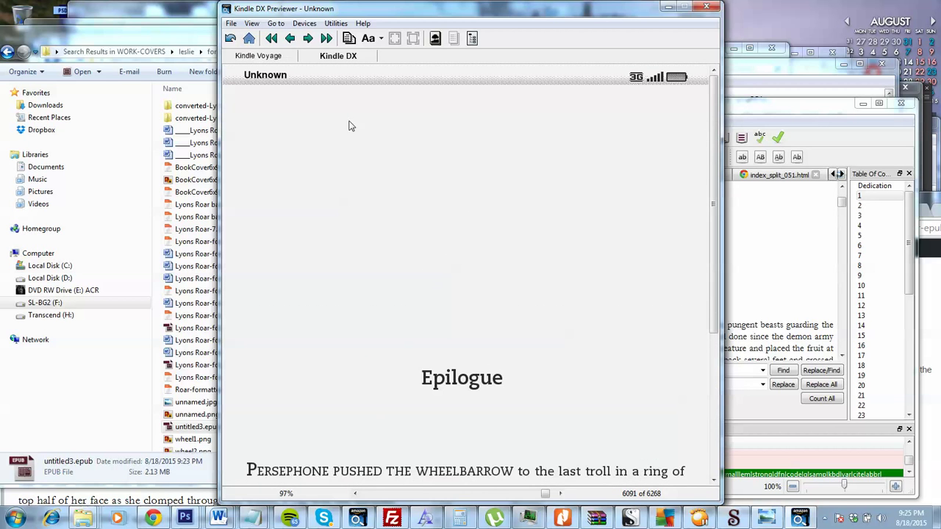
scroll(292, 137, down, 1)
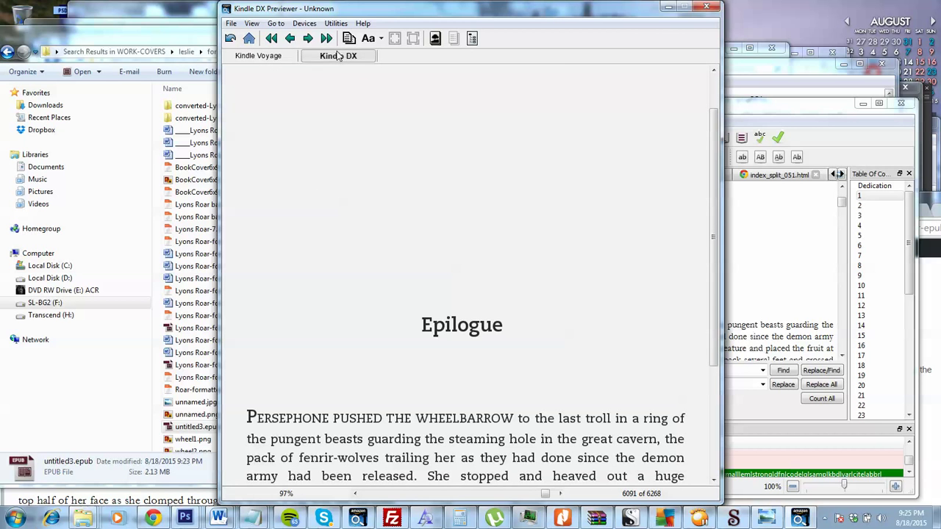
scroll(406, 243, down, 2)
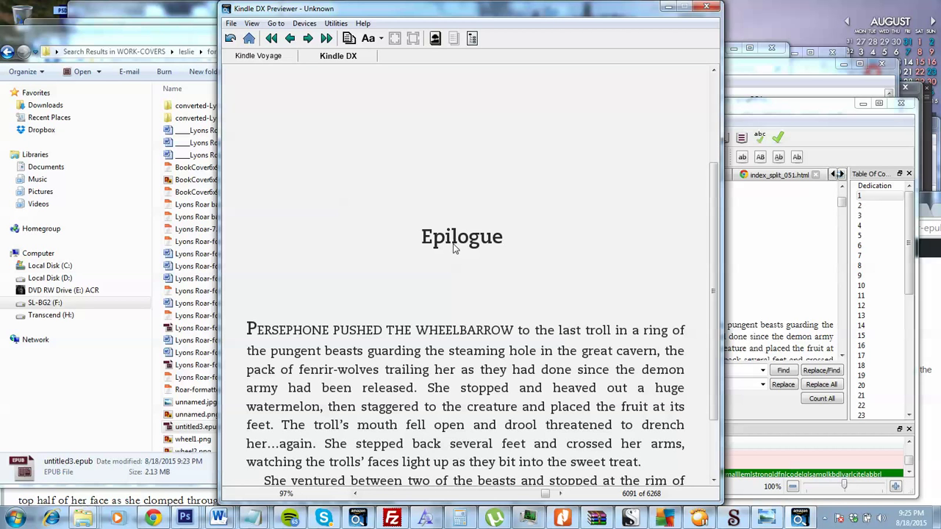
scroll(449, 250, down, 2)
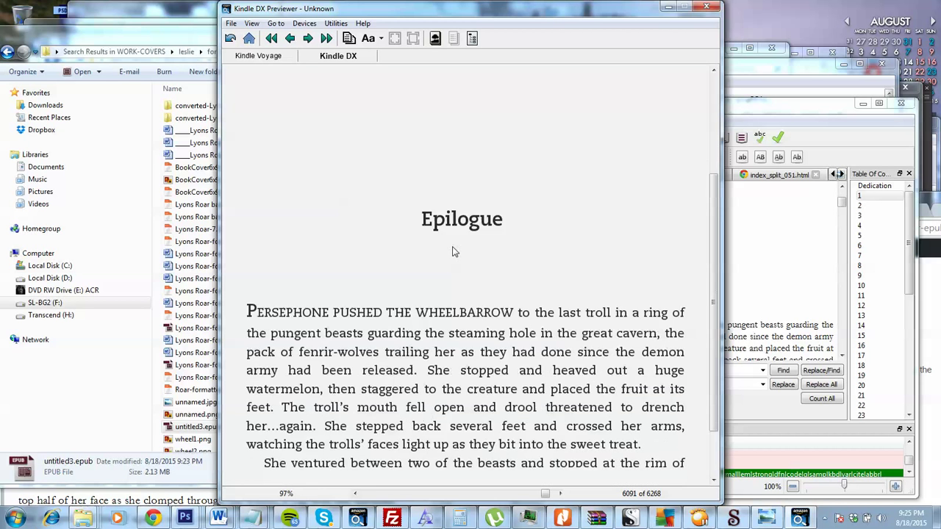
scroll(446, 250, down, 1)
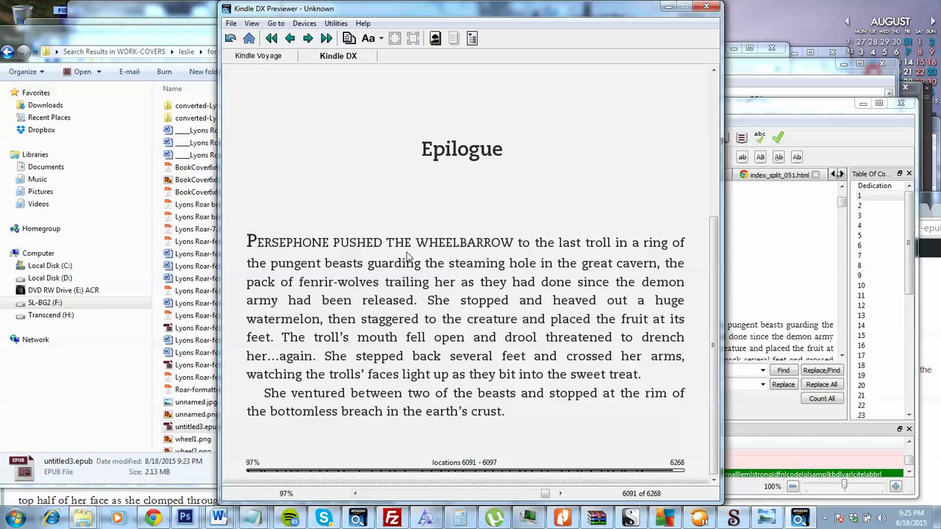
scroll(400, 137, up, 3)
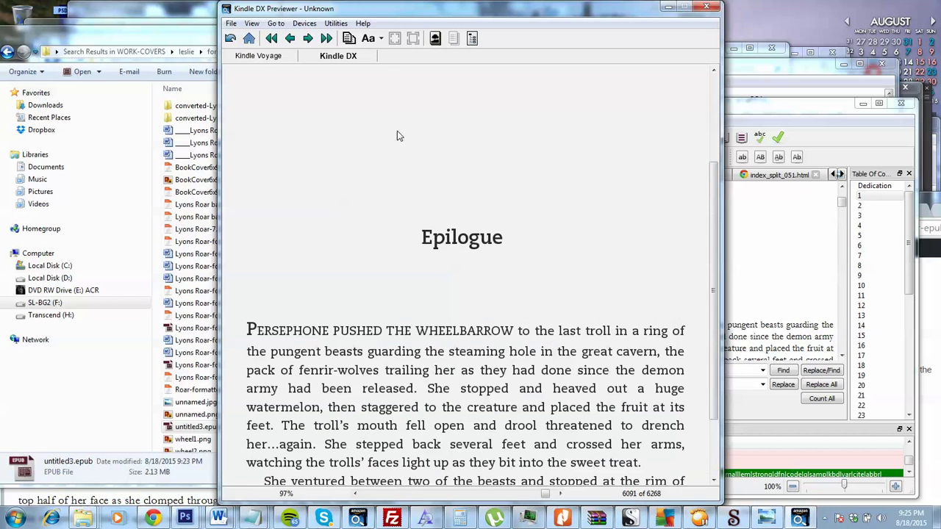
Change the preview device to Kindle for iPad and convert the book to azk.
click(305, 23)
click(340, 65)
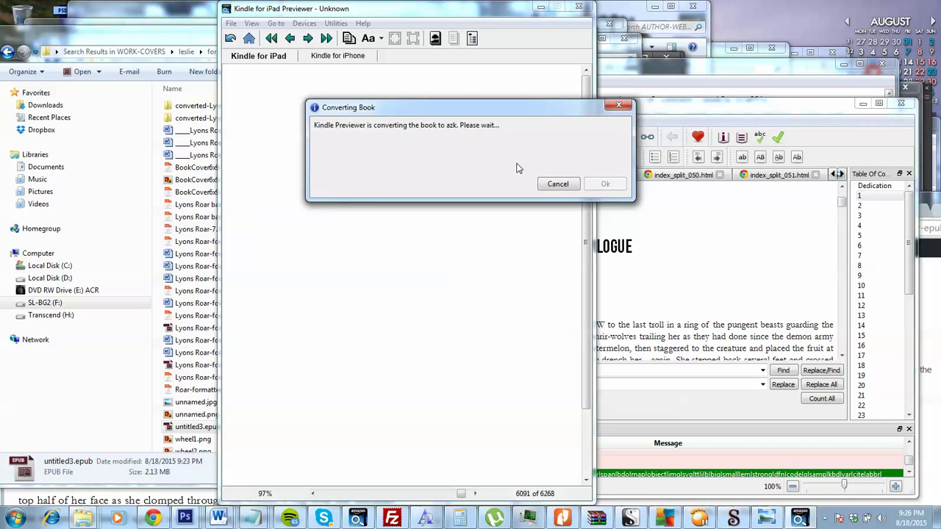
Switch to Sigil and examine the Epilogue's drop cap P and the span.dropcap rule in stylesheet.css.
click(474, 19)
click(504, 212)
click(672, 280)
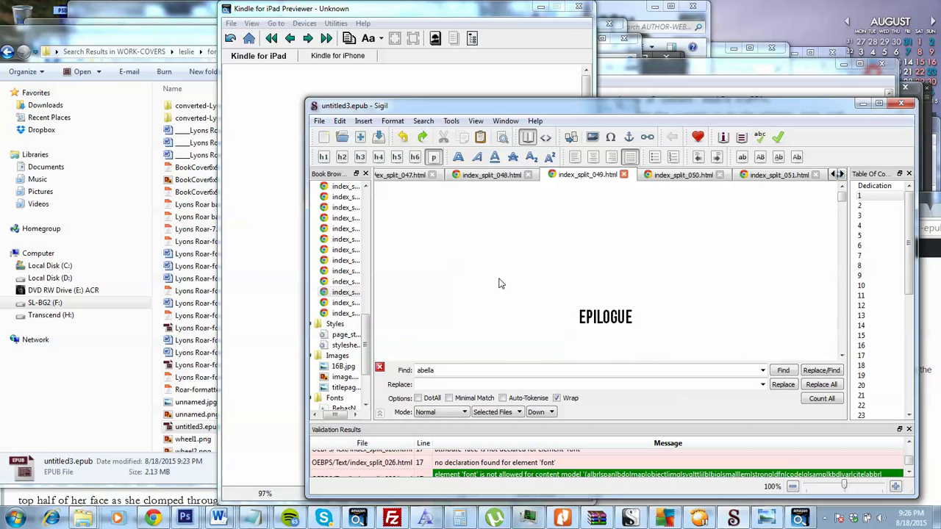
scroll(498, 284, down, 3)
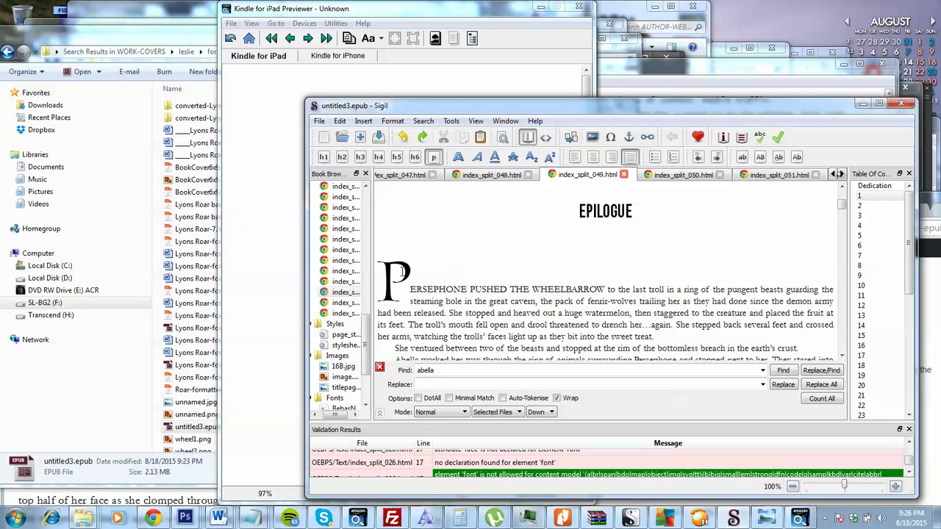
double_click(397, 274)
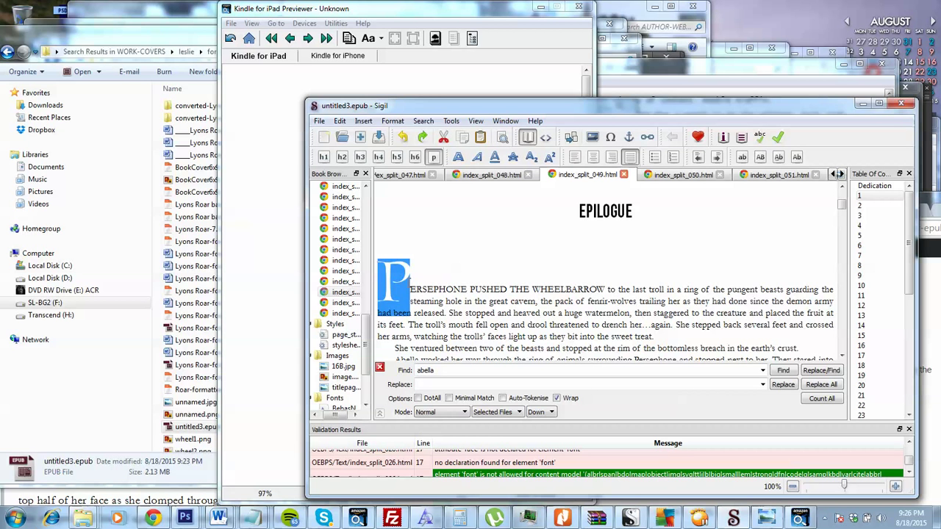
double_click(340, 345)
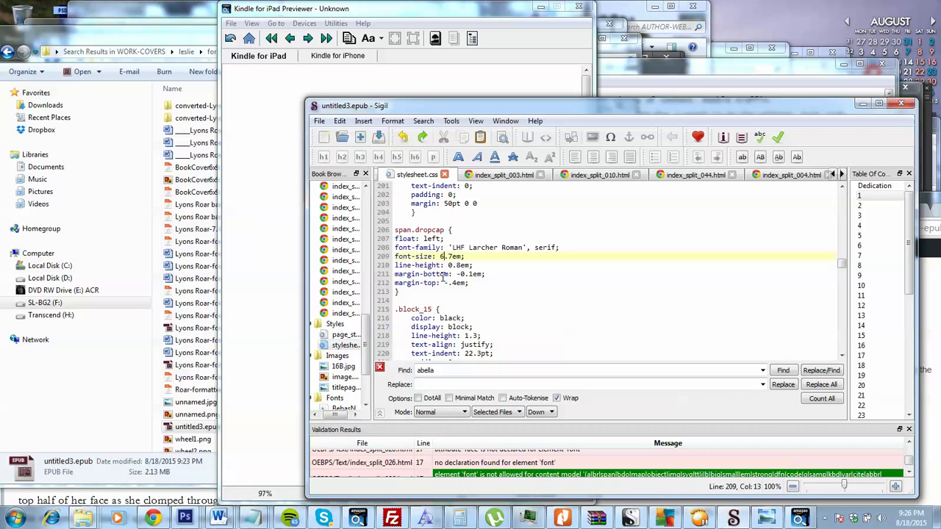
scroll(431, 271, up, 1)
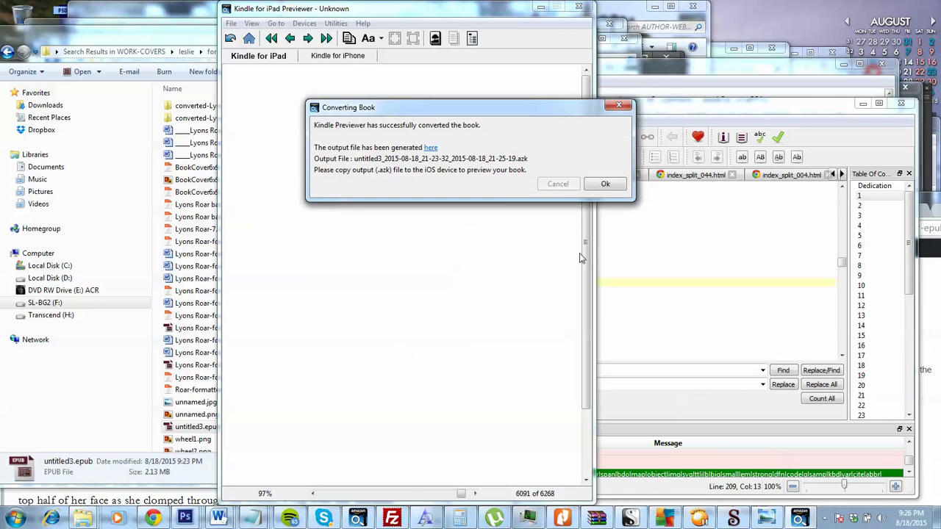
Close the finished book conversion in Kindle Previewer and check the Epilogue in the Kindle for iPad and Kindle for iPhone previews.
click(605, 184)
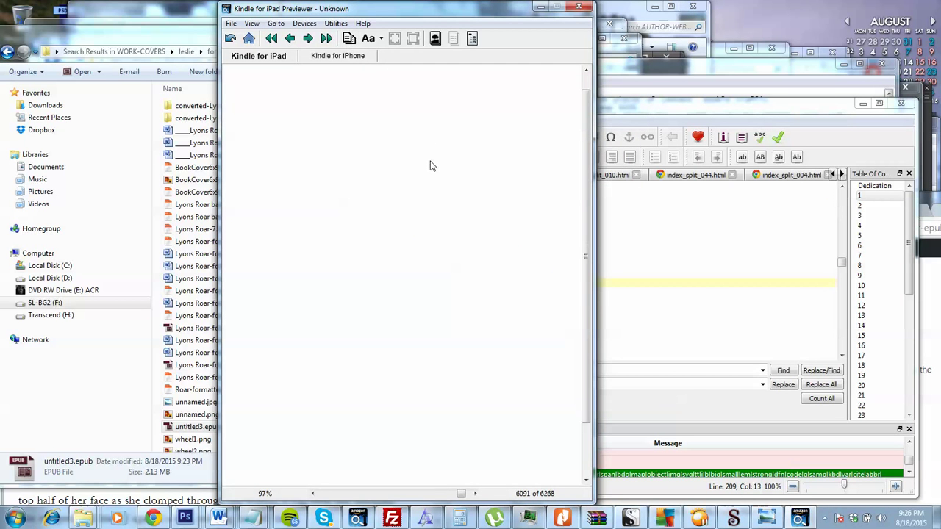
scroll(419, 162, down, 3)
scroll(397, 154, up, 3)
scroll(324, 127, down, 3)
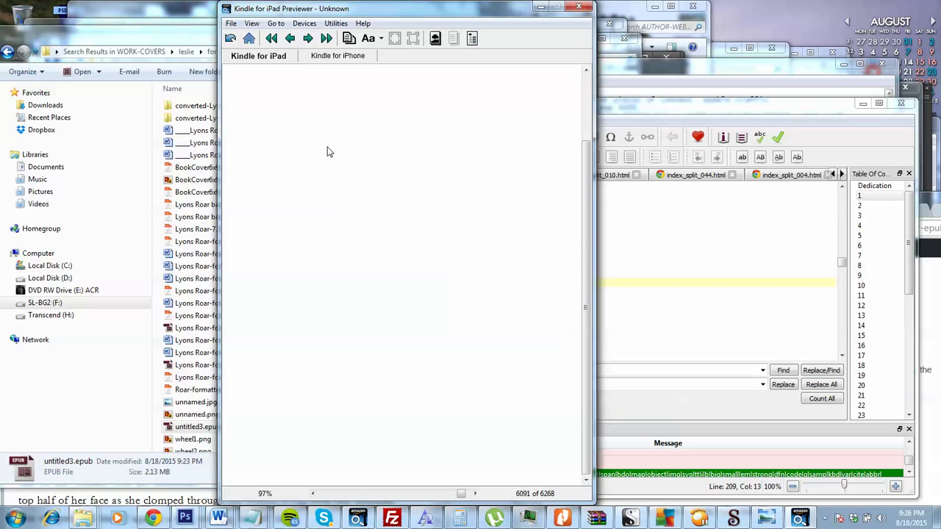
scroll(328, 147, up, 3)
click(331, 56)
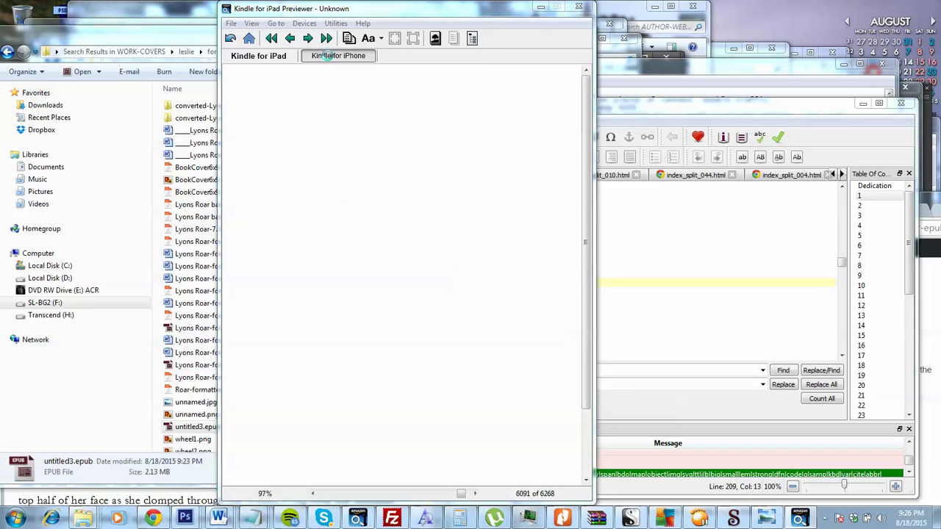
click(528, 186)
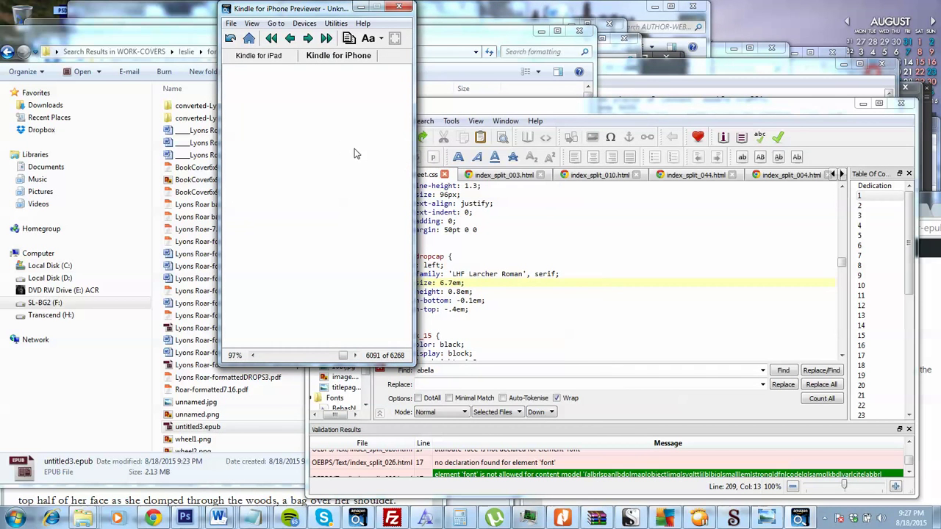